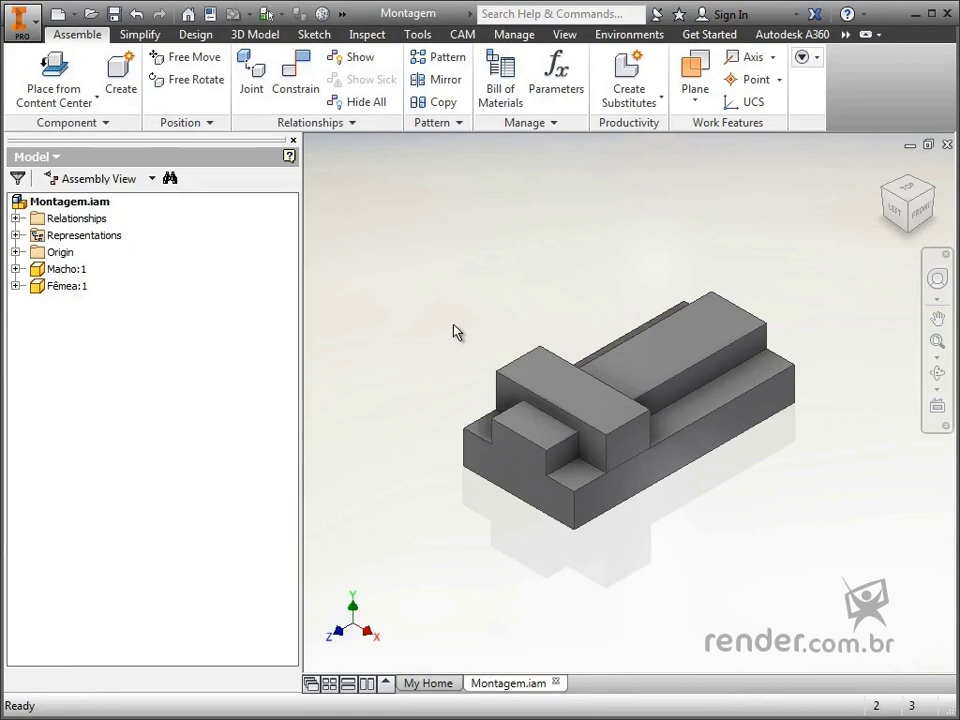
- Inspect the assembly from below, zoom out, and slide Fêmea along the slot and back
{"action": "key", "text": "F4"}
{"action": "left_click_drag", "start_coordinate": [620, 459], "coordinate": [521, 492]}
{"action": "key", "text": "F6"}
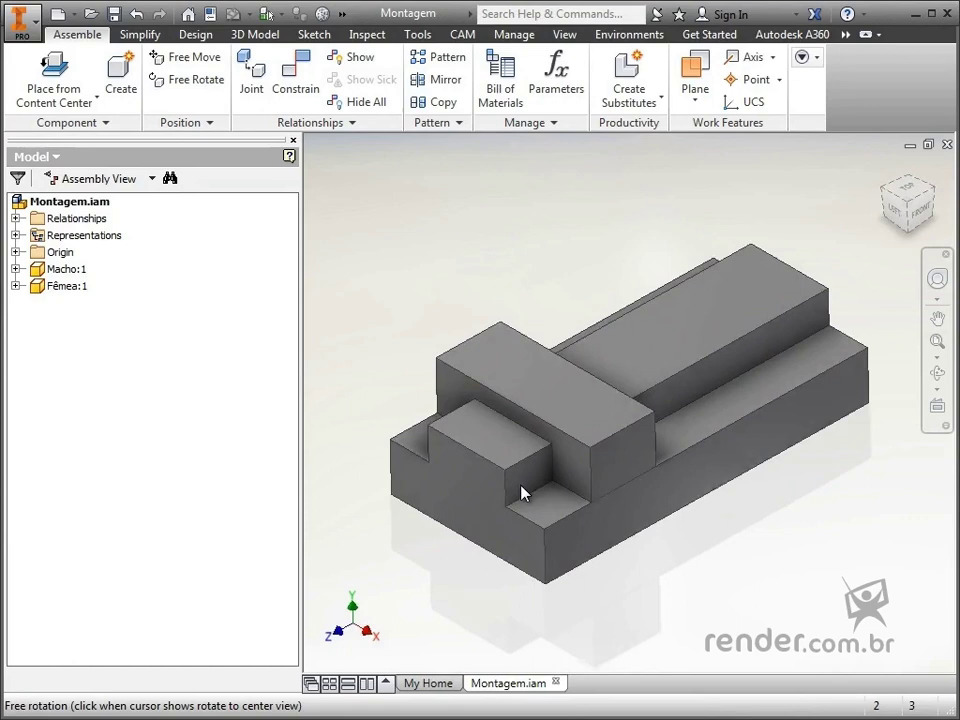
{"action": "key", "text": "Escape"}
{"action": "key", "text": "F3"}
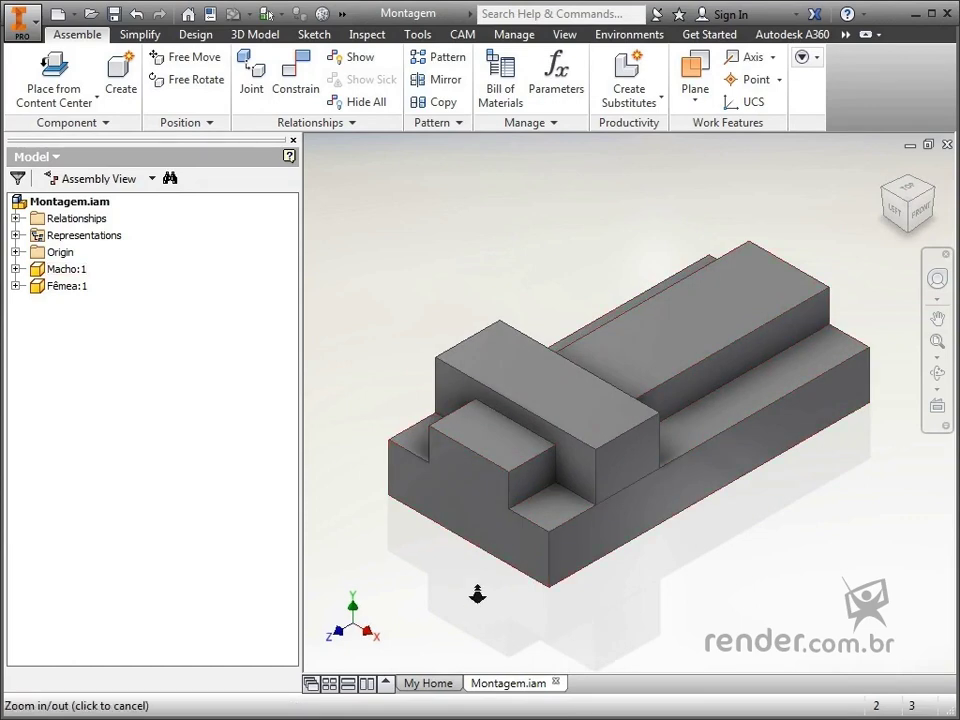
{"action": "left_click_drag", "start_coordinate": [476, 596], "coordinate": [484, 574]}
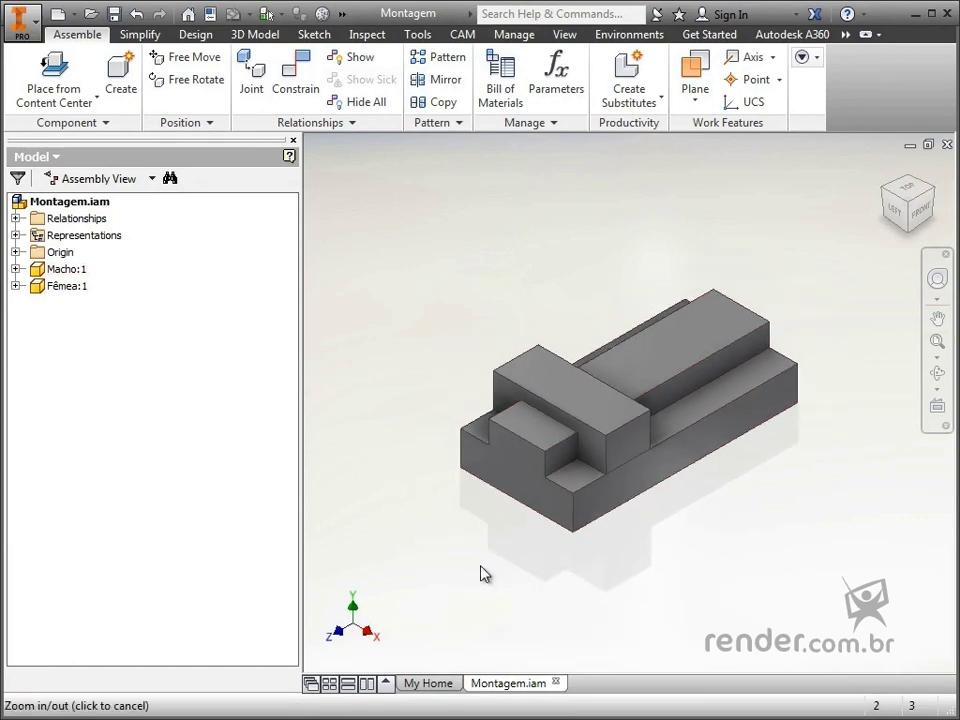
{"action": "key", "text": "Escape"}
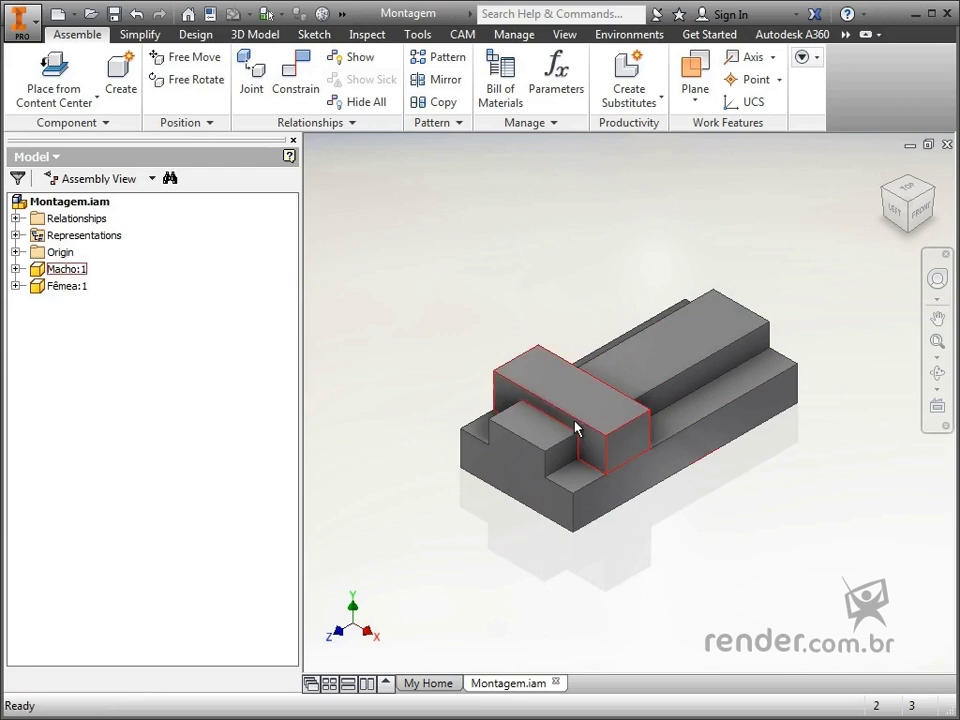
{"action": "left_click_drag", "start_coordinate": [588, 412], "coordinate": [746, 420]}
- Deselect Fêmea and switch the Montagem assembly into the Dynamic Simulation environment
{"action": "left_click", "coordinate": [531, 309]}
{"action": "left_click", "coordinate": [638, 36]}
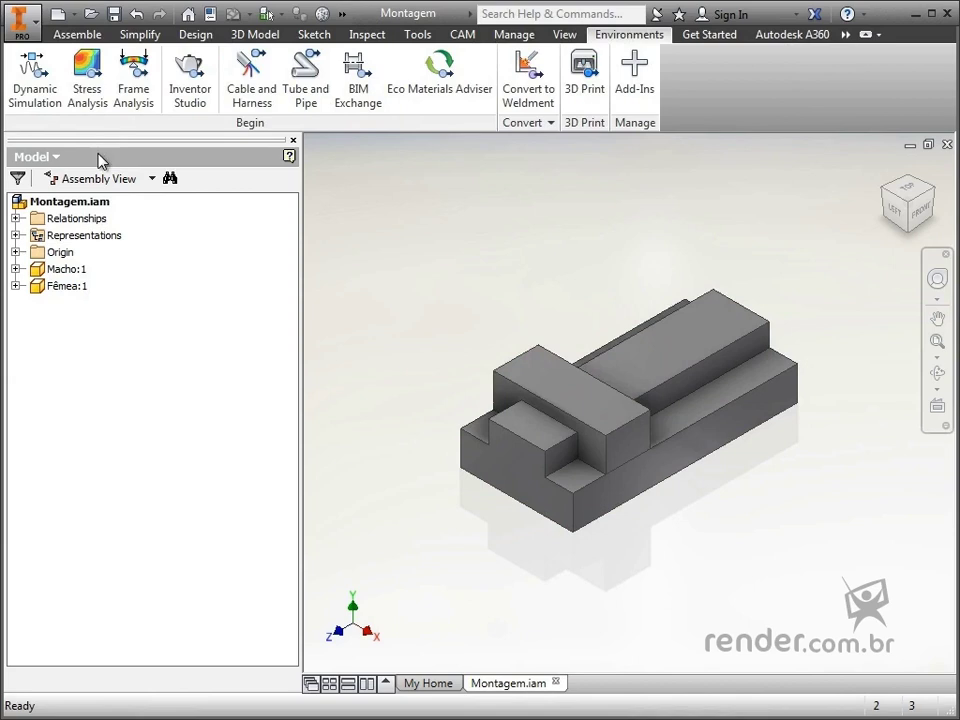
{"action": "left_click", "coordinate": [34, 112]}
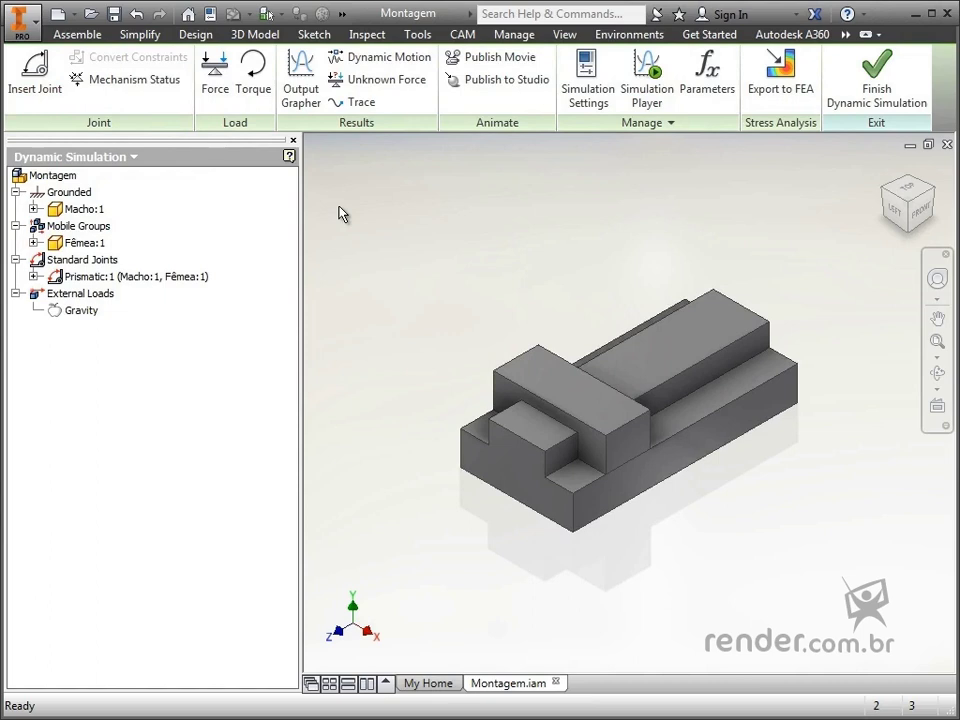
{"action": "left_click", "coordinate": [90, 277]}
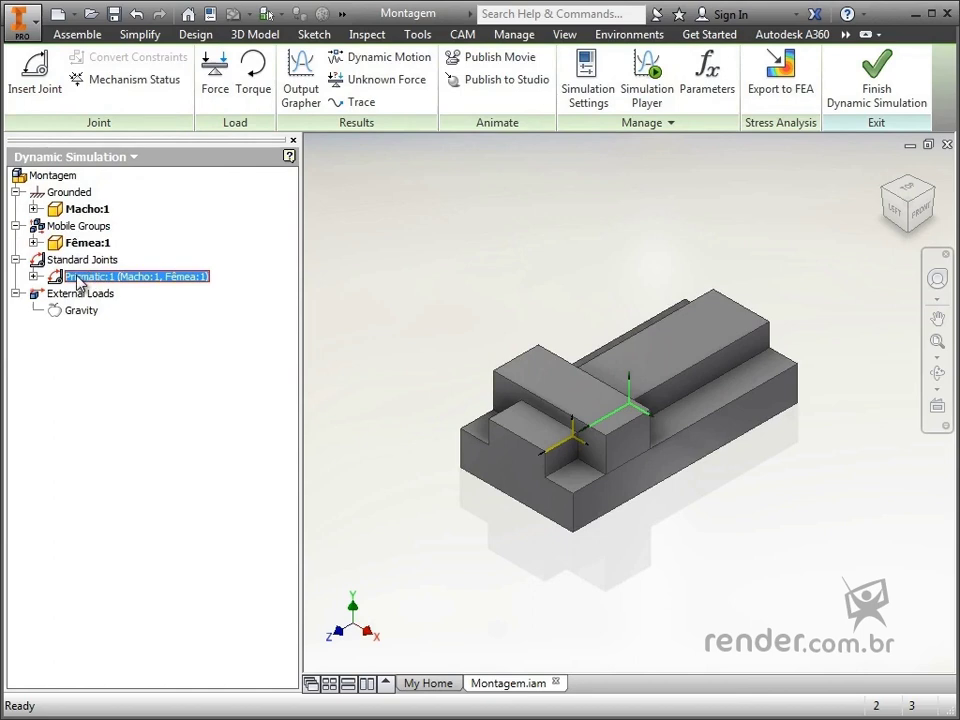
{"action": "right_click", "coordinate": [77, 277]}
{"action": "left_click", "coordinate": [127, 377]}
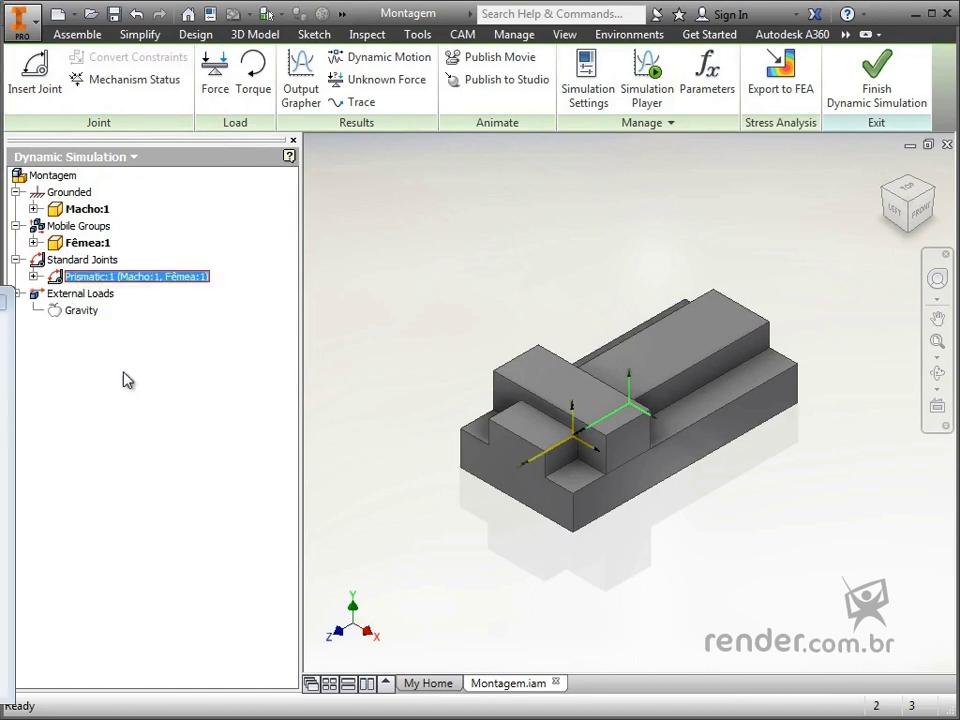
{"action": "left_click_drag", "start_coordinate": [310, 193], "coordinate": [322, 170]}
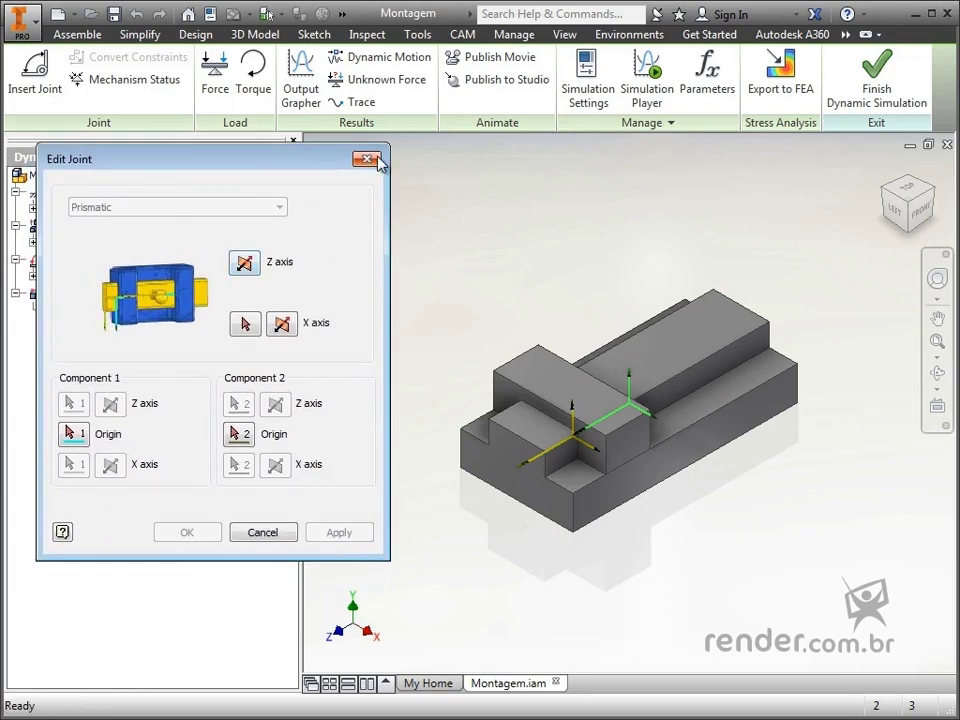
{"action": "left_click", "coordinate": [367, 159]}
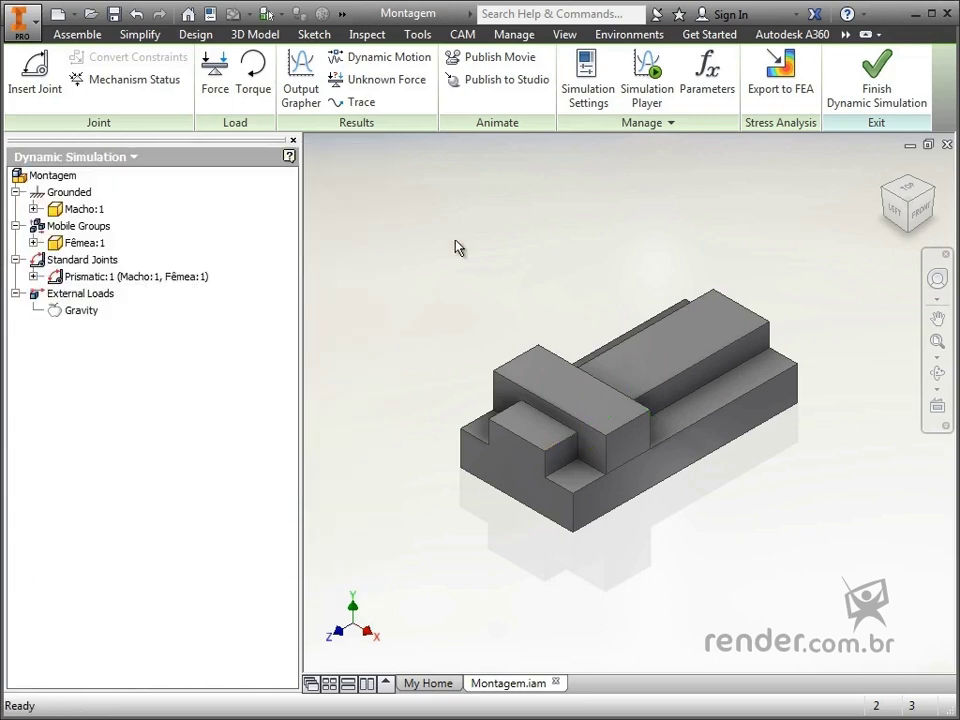
- Pull Fêmea twice along the prismatic joint with Dynamic Motion to confirm it slides freely
{"action": "left_click_drag", "start_coordinate": [546, 386], "coordinate": [486, 281]}
{"action": "key", "text": "Escape"}
{"action": "left_click_drag", "start_coordinate": [529, 372], "coordinate": [455, 305]}
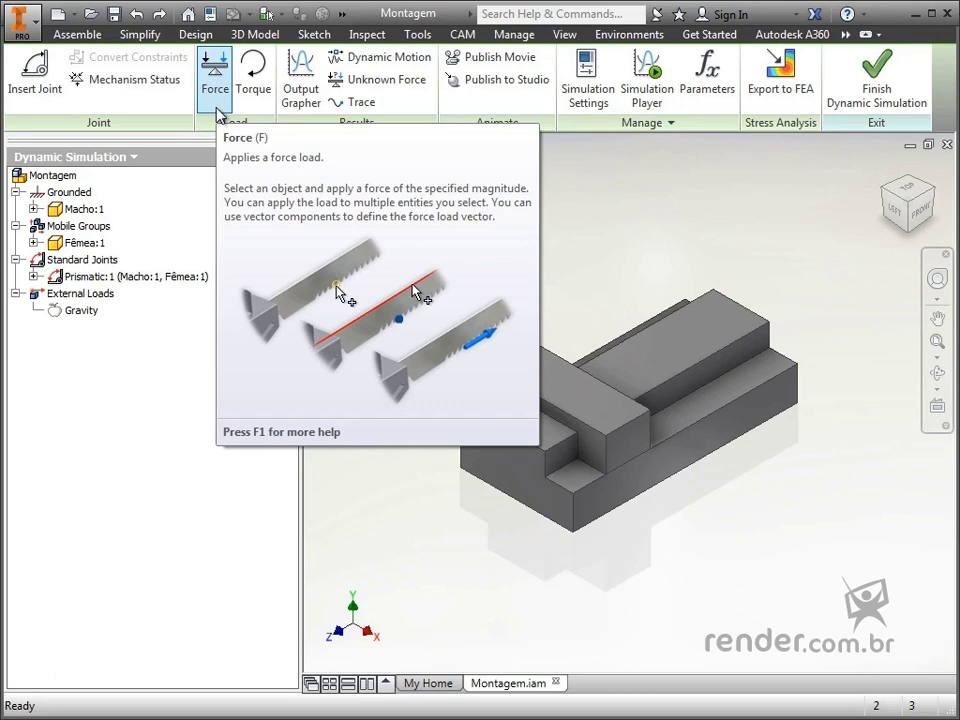
- Start a Force load located at the top-left corner vertex of the Fêmea block
{"action": "left_click", "coordinate": [217, 106]}
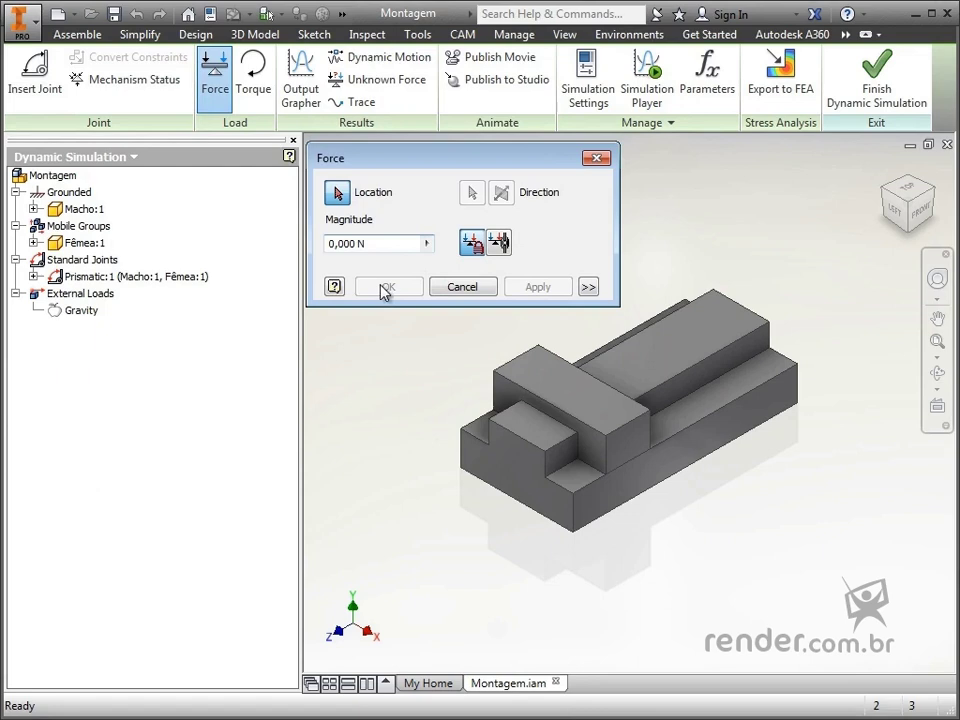
{"action": "scroll", "coordinate": [482, 350], "scroll_direction": "up", "scroll_amount": 3}
{"action": "middle_click_drag", "start_coordinate": [482, 350], "coordinate": [400, 386]}
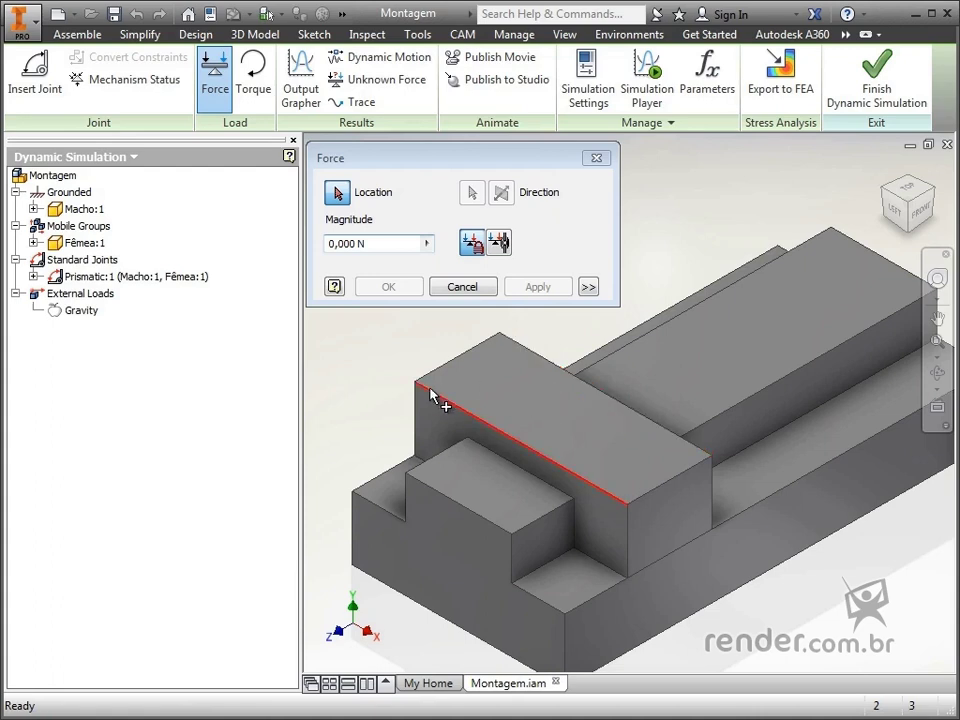
{"action": "scroll", "coordinate": [420, 393], "scroll_direction": "up", "scroll_amount": 5}
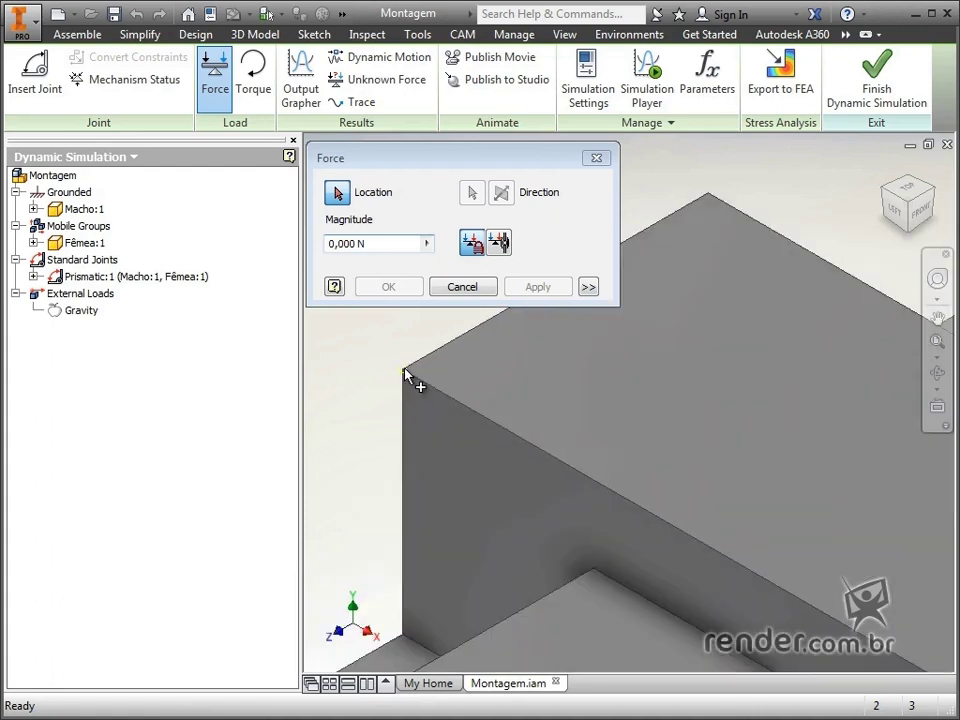
{"action": "left_click", "coordinate": [404, 372]}
{"action": "scroll", "coordinate": [400, 490], "scroll_direction": "down", "scroll_amount": 5}
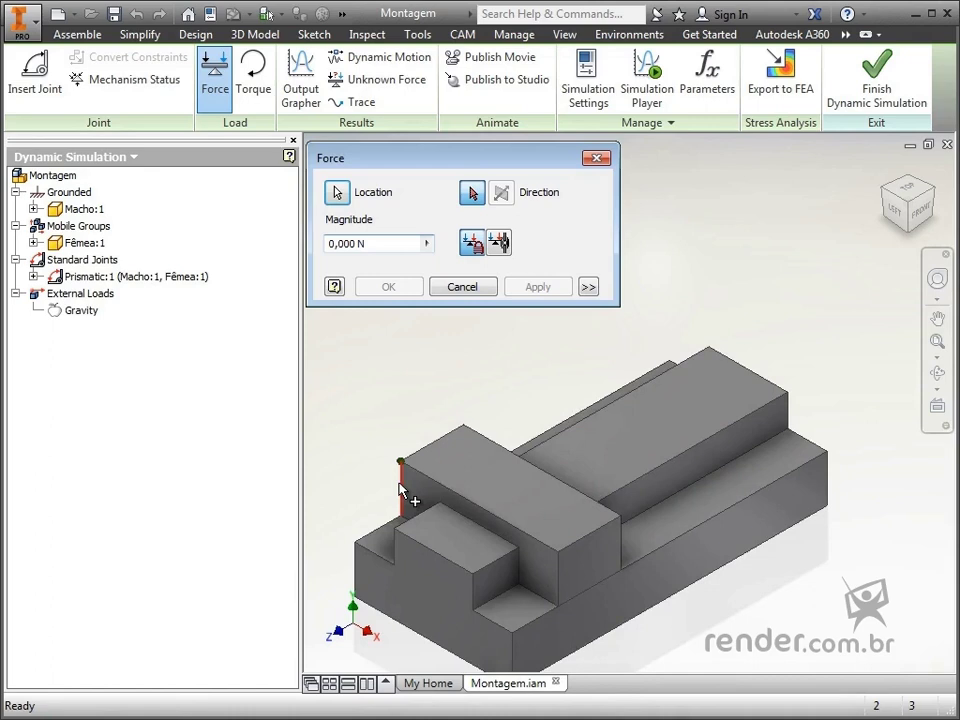
- Direct the force along Fêmea's top edge, flipped to point up-right along the slot
{"action": "middle_click_drag", "start_coordinate": [405, 465], "coordinate": [477, 428]}
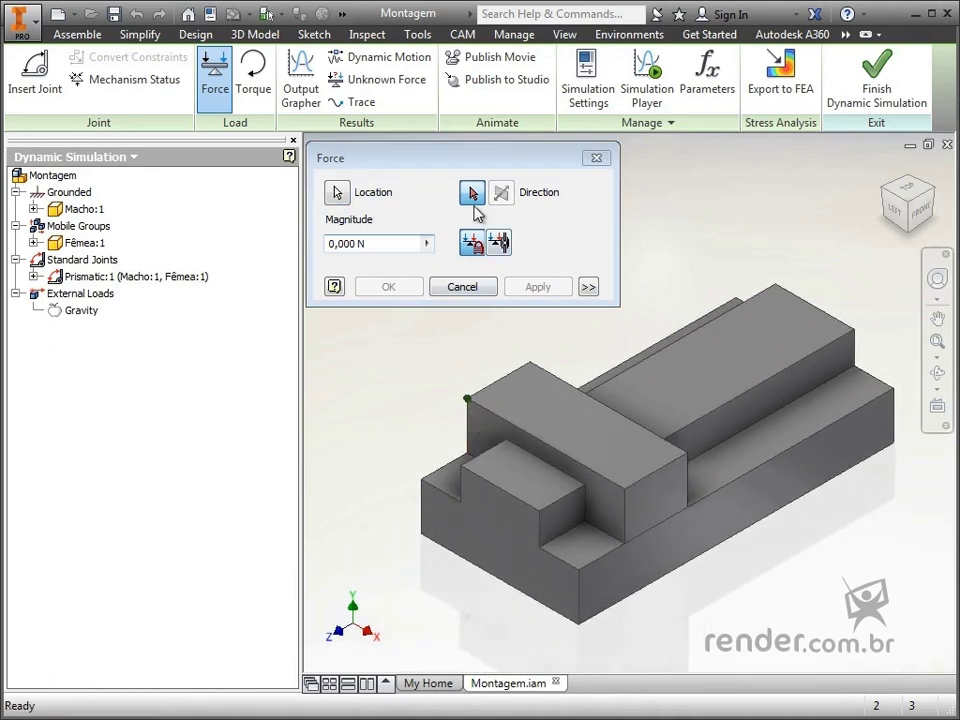
{"action": "left_click", "coordinate": [483, 394]}
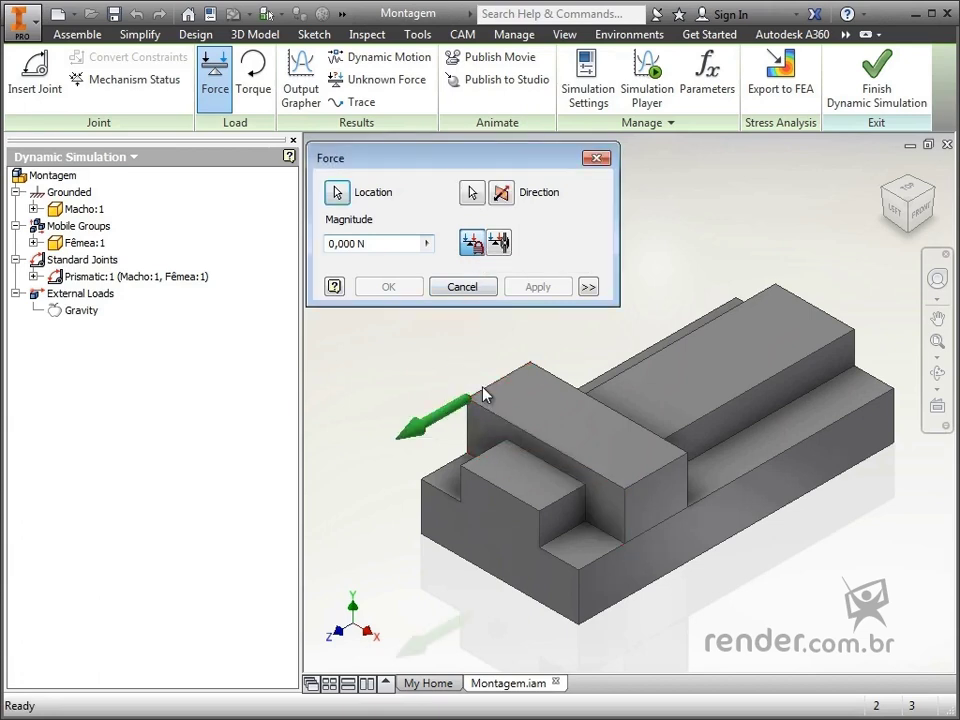
{"action": "scroll", "coordinate": [370, 458], "scroll_direction": "up", "scroll_amount": 3}
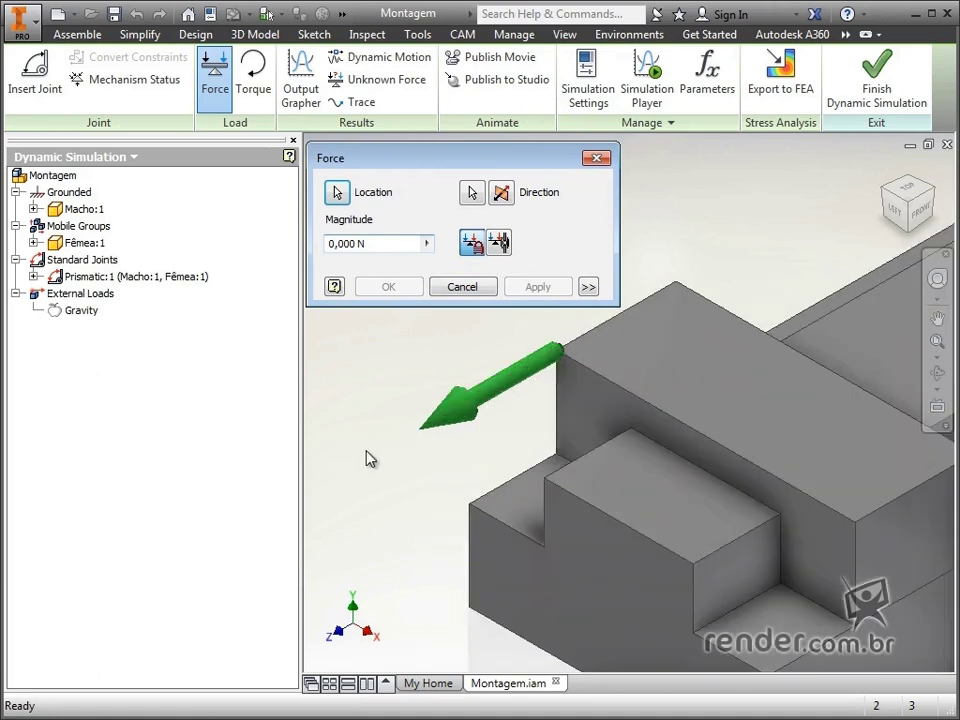
{"action": "scroll", "coordinate": [401, 457], "scroll_direction": "down", "scroll_amount": 2}
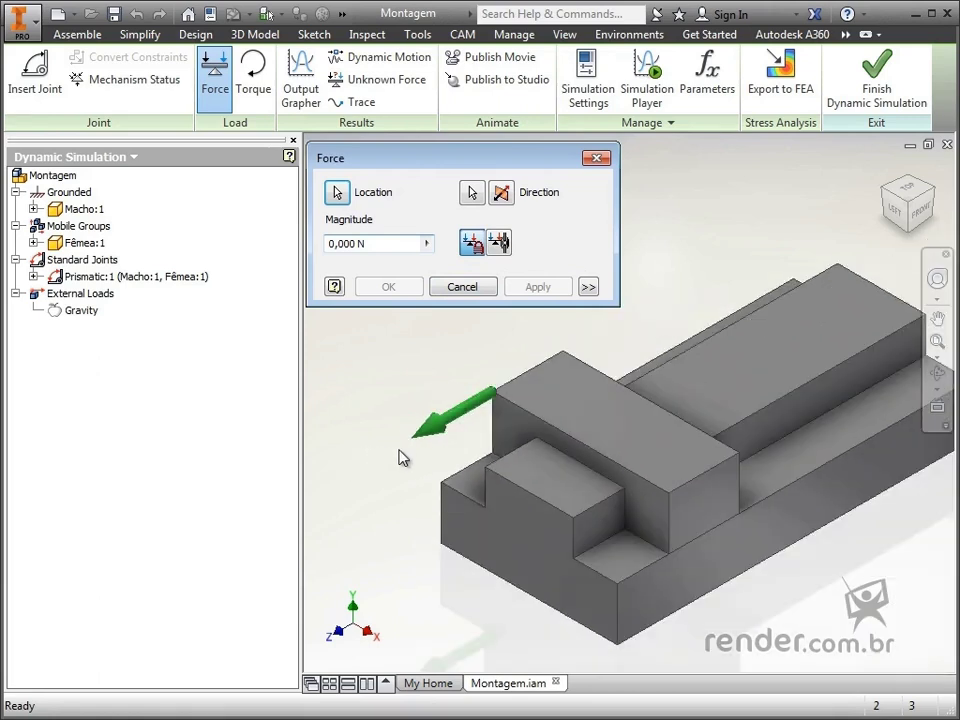
{"action": "scroll", "coordinate": [399, 457], "scroll_direction": "down", "scroll_amount": 2}
{"action": "middle_click_drag", "start_coordinate": [399, 457], "coordinate": [414, 480]}
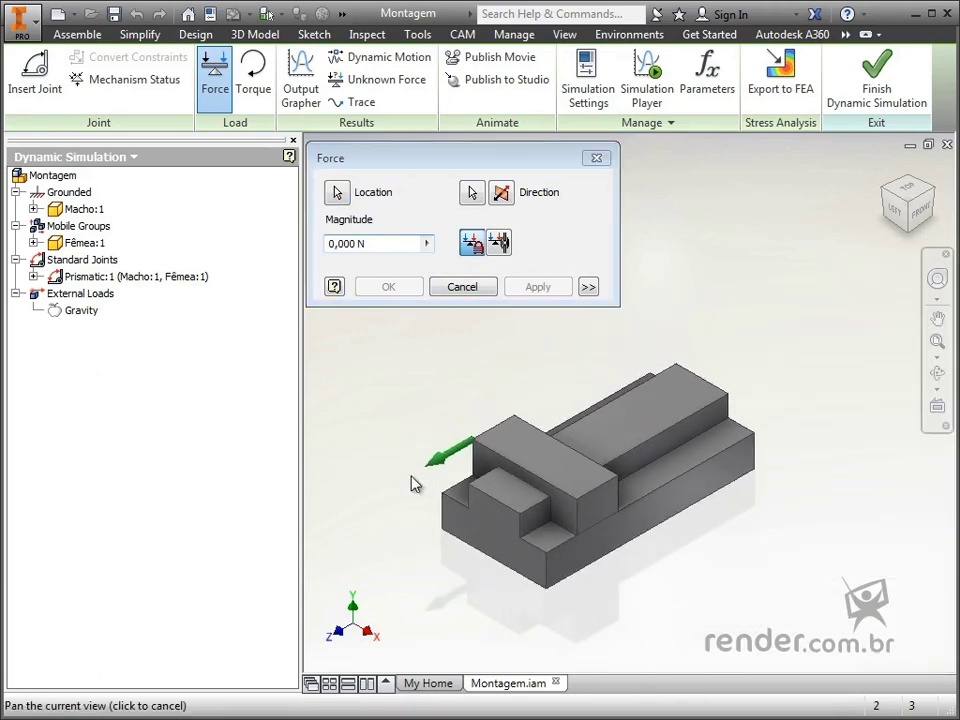
{"action": "left_click", "coordinate": [504, 200]}
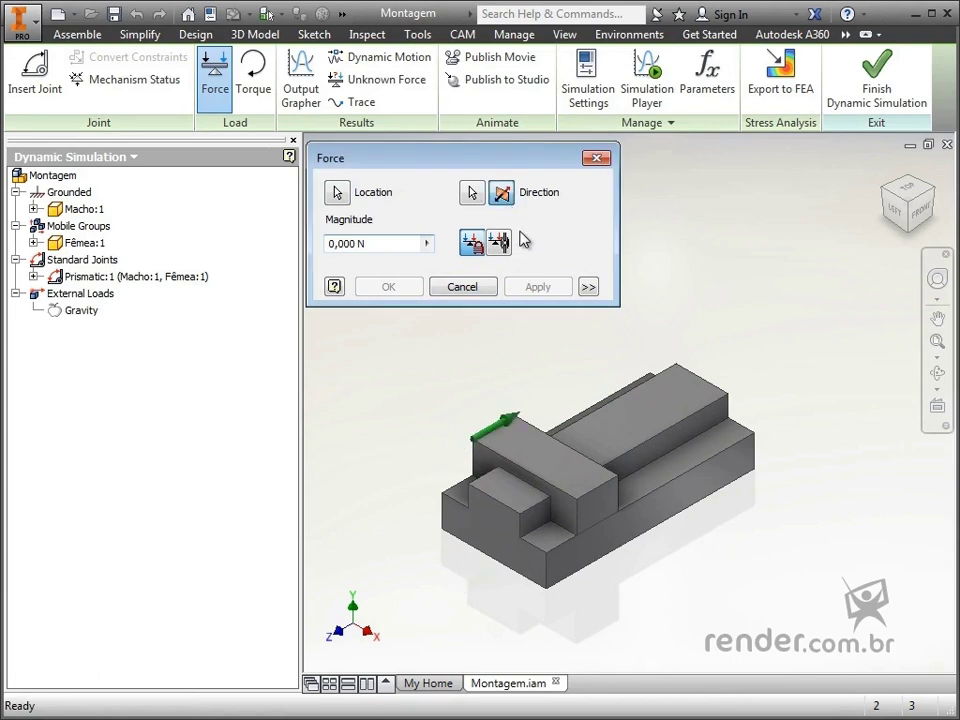
- Set the force magnitude to 0,01 N as a constant value
{"action": "left_click_drag", "start_coordinate": [375, 246], "coordinate": [331, 251]}
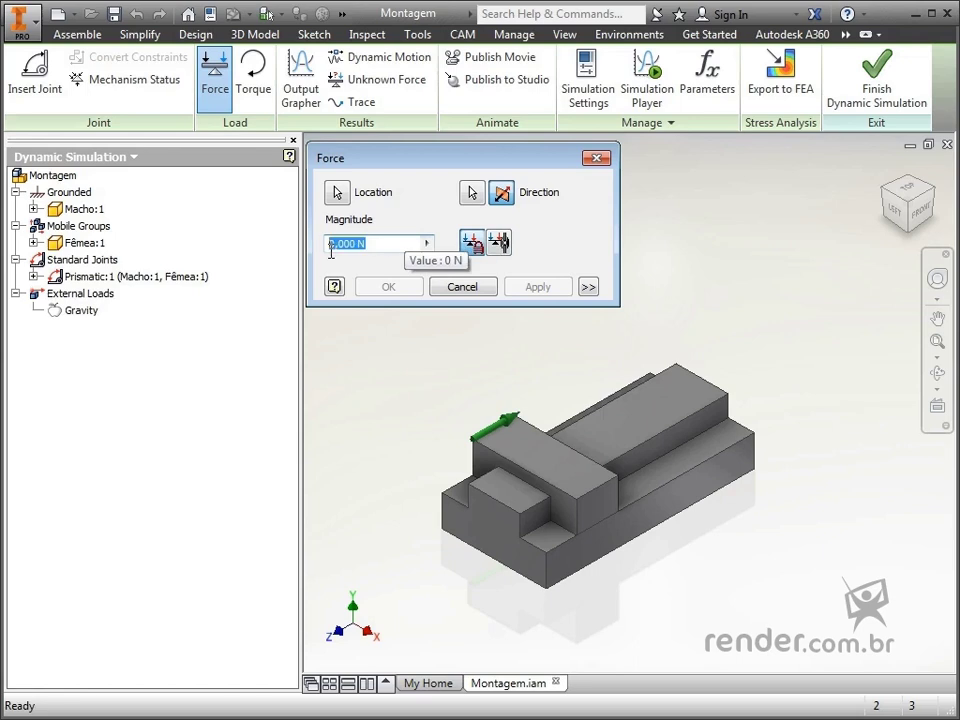
{"action": "type", "text": "0,01"}
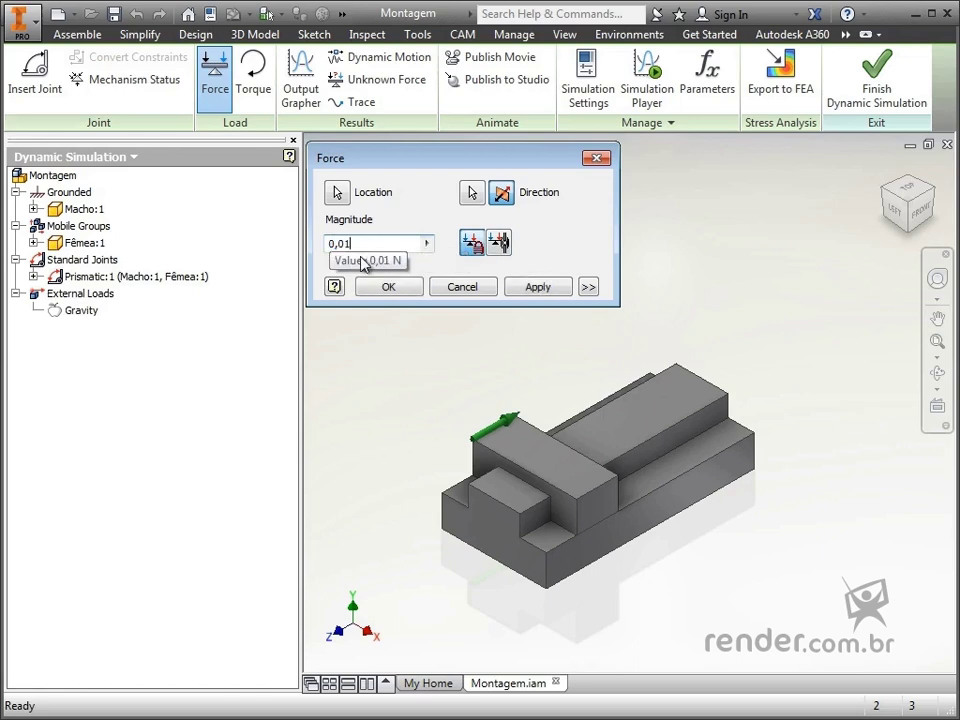
{"action": "left_click", "coordinate": [427, 247]}
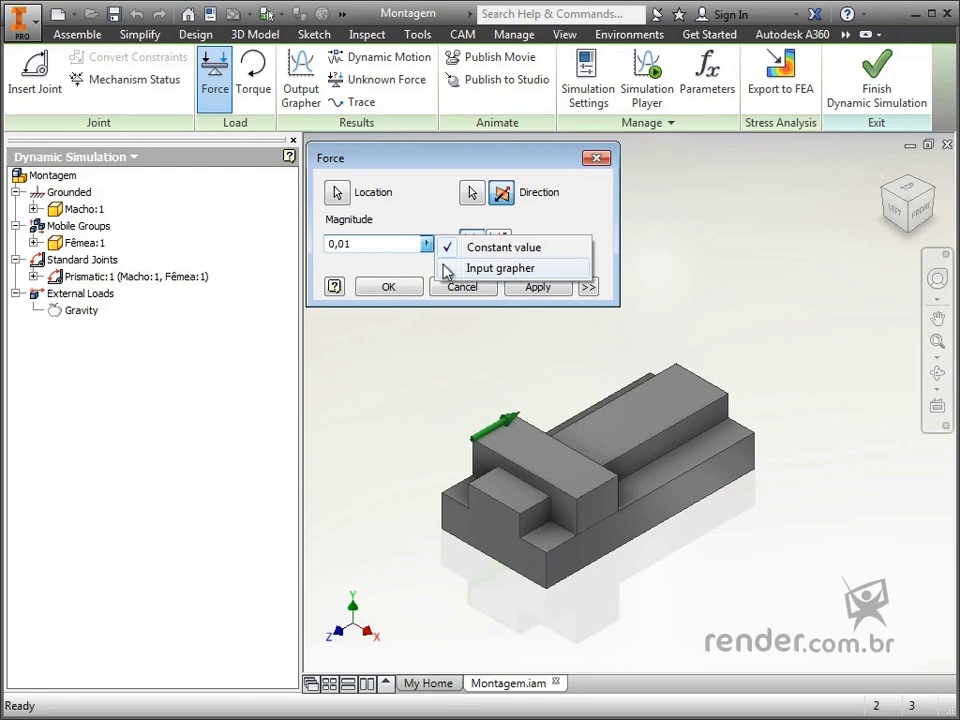
{"action": "left_click", "coordinate": [439, 252]}
{"action": "left_click", "coordinate": [428, 244]}
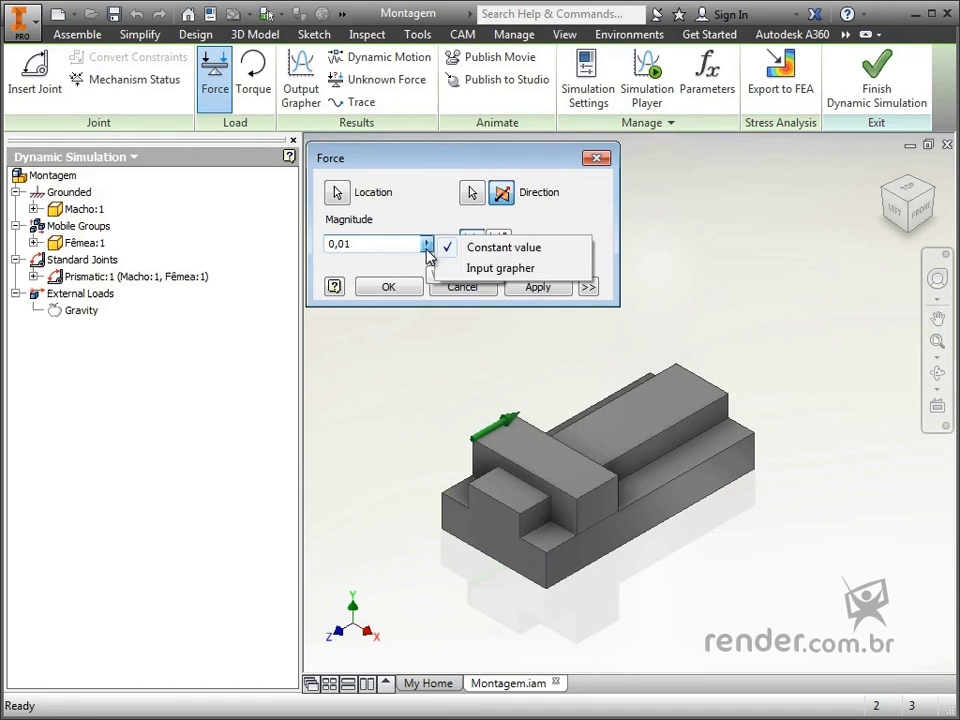
- Try an input-graph ramp to 0,7 N at 0,445 s, then cancel it
{"action": "left_click", "coordinate": [460, 268]}
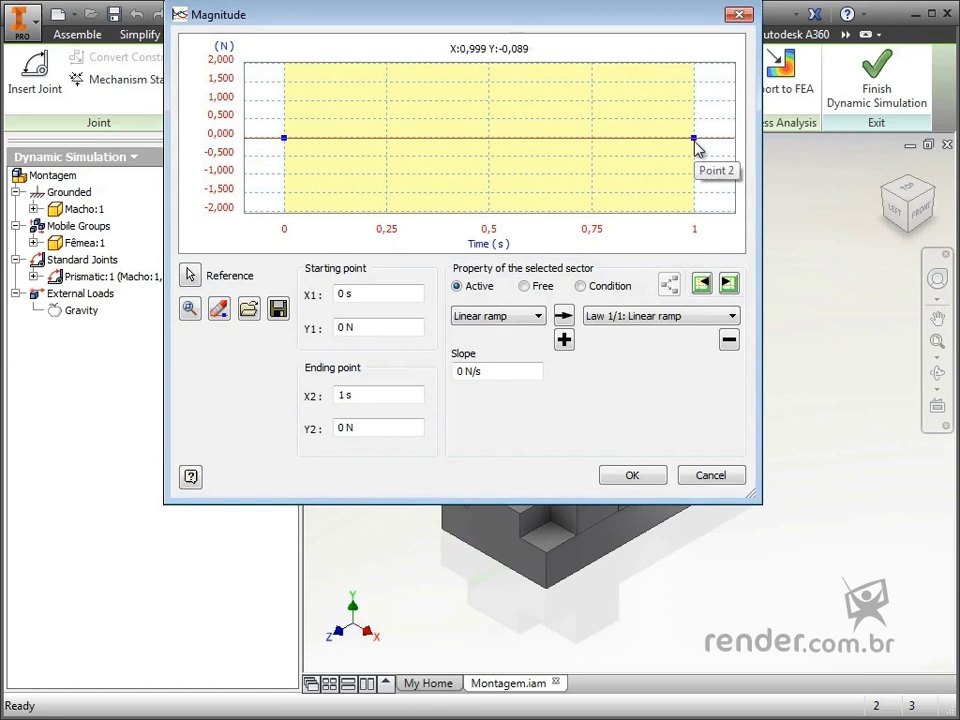
{"action": "left_click_drag", "start_coordinate": [696, 142], "coordinate": [467, 114]}
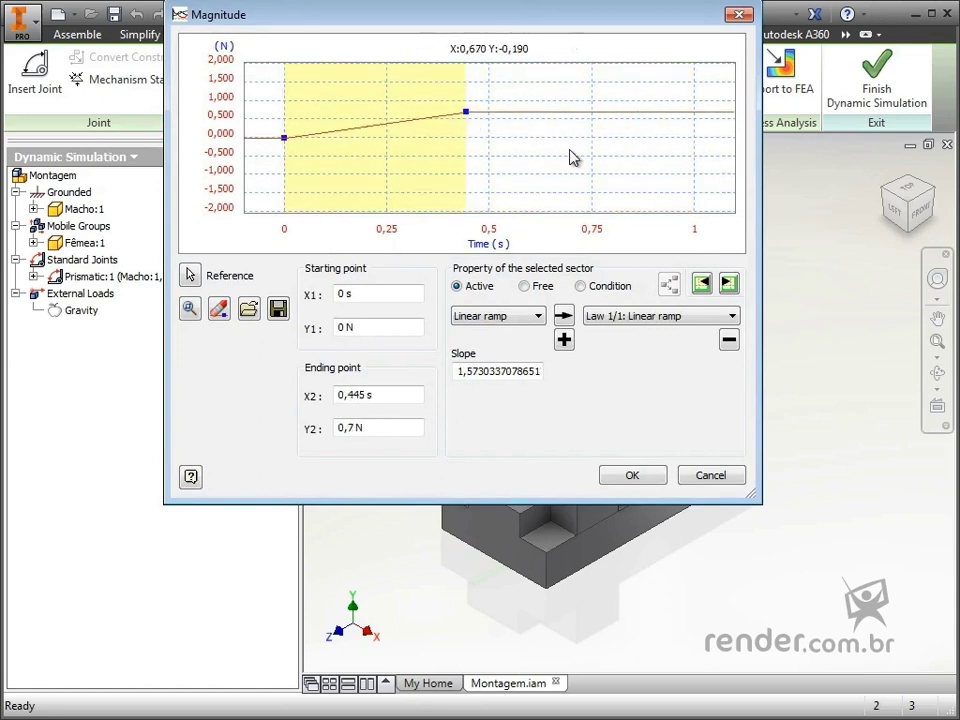
{"action": "left_click", "coordinate": [705, 476]}
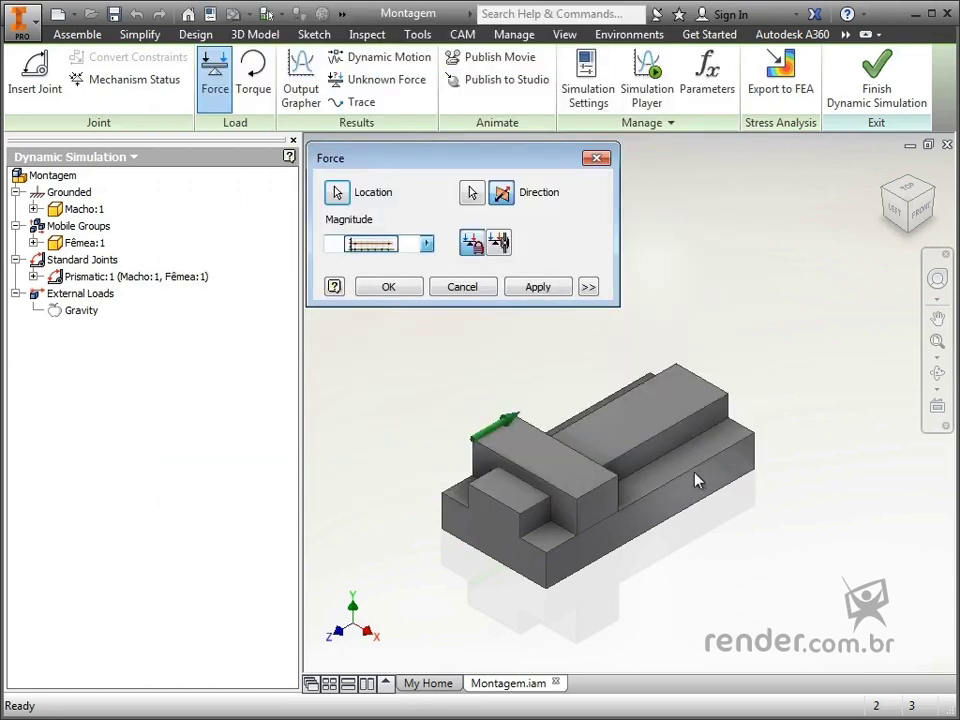
{"action": "left_click", "coordinate": [428, 243]}
{"action": "left_click", "coordinate": [466, 248]}
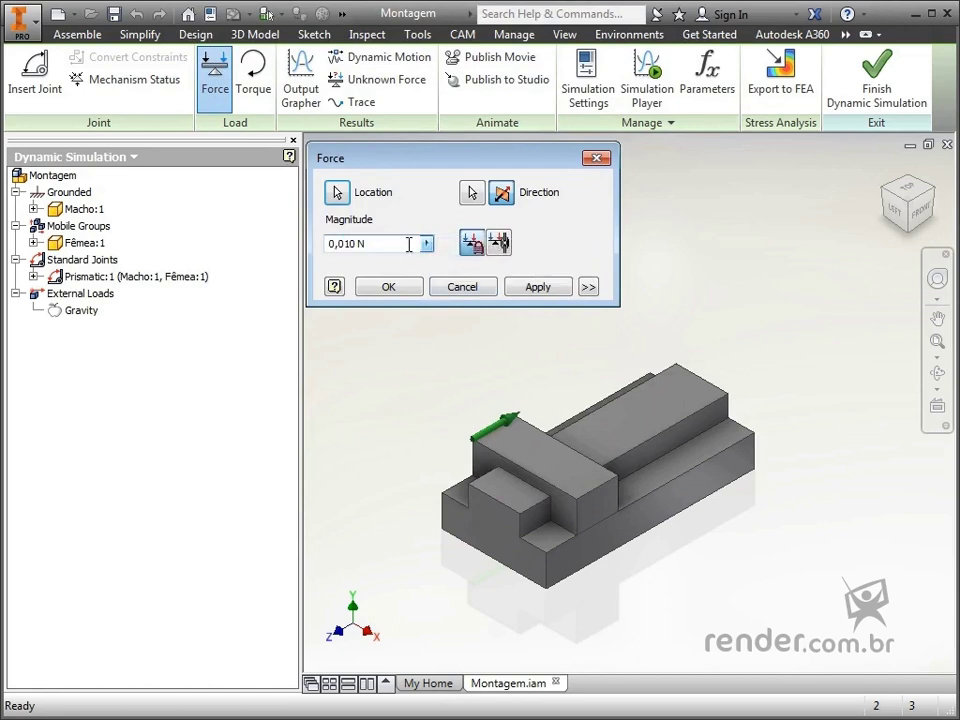
{"action": "left_click", "coordinate": [499, 244]}
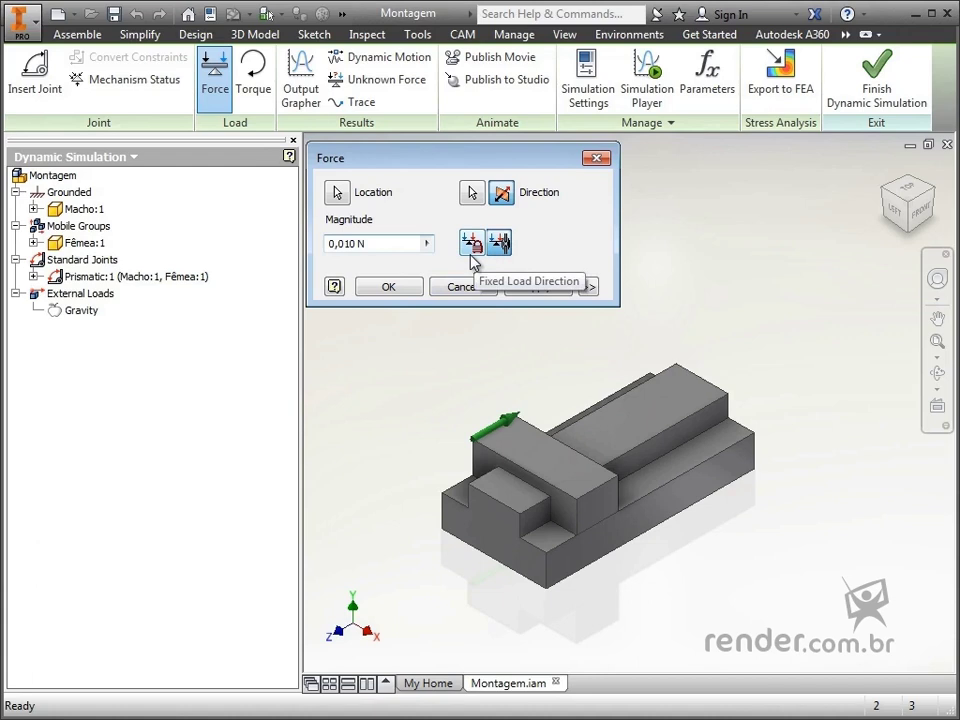
{"action": "left_click", "coordinate": [472, 250]}
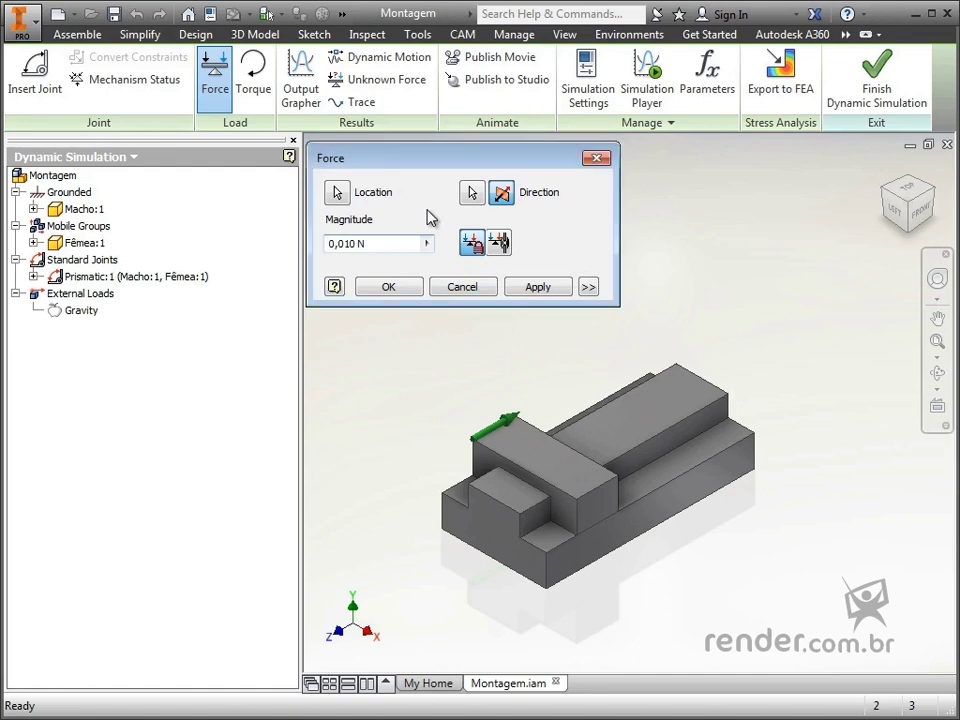
- Expand the Force dialog and use vector components, with Fx, Fy and Fz at 0 N
{"action": "left_click", "coordinate": [588, 287]}
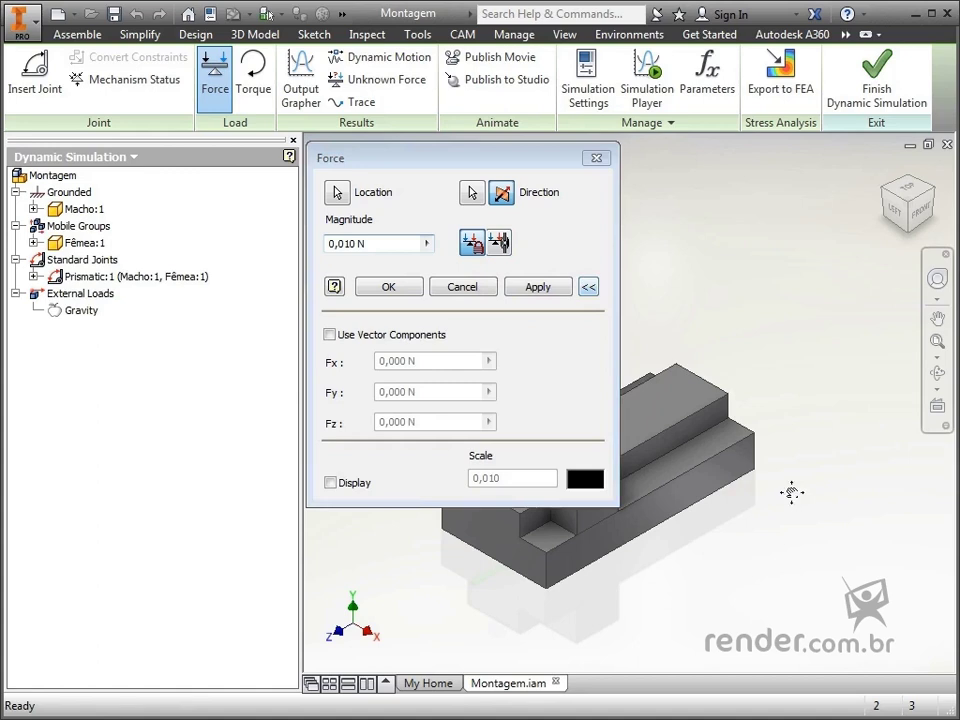
{"action": "middle_click_drag", "start_coordinate": [793, 493], "coordinate": [950, 500]}
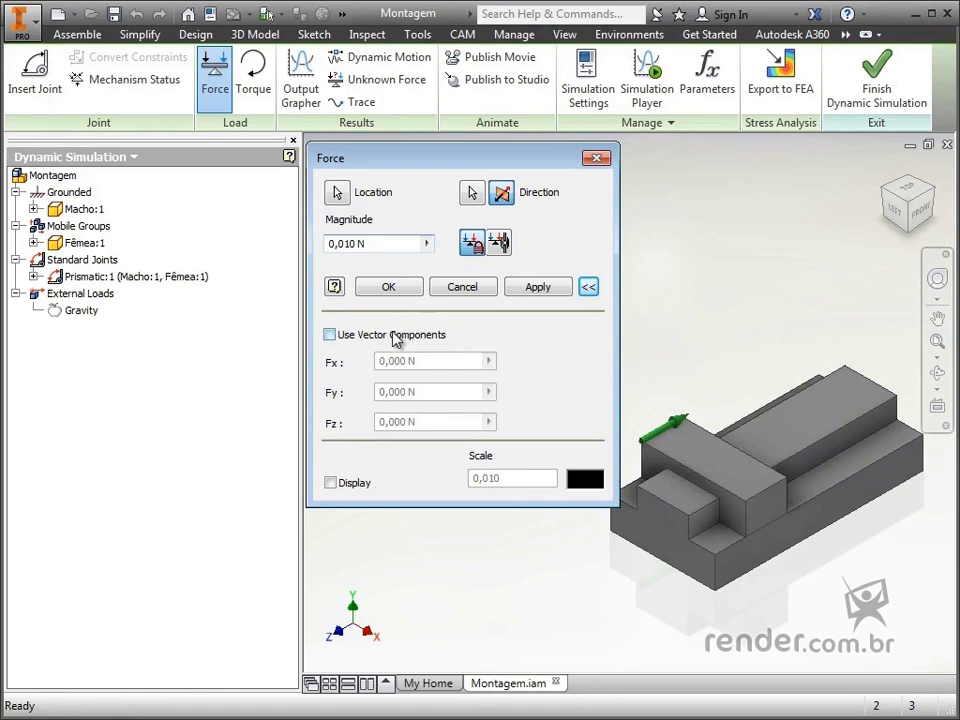
{"action": "left_click", "coordinate": [331, 336]}
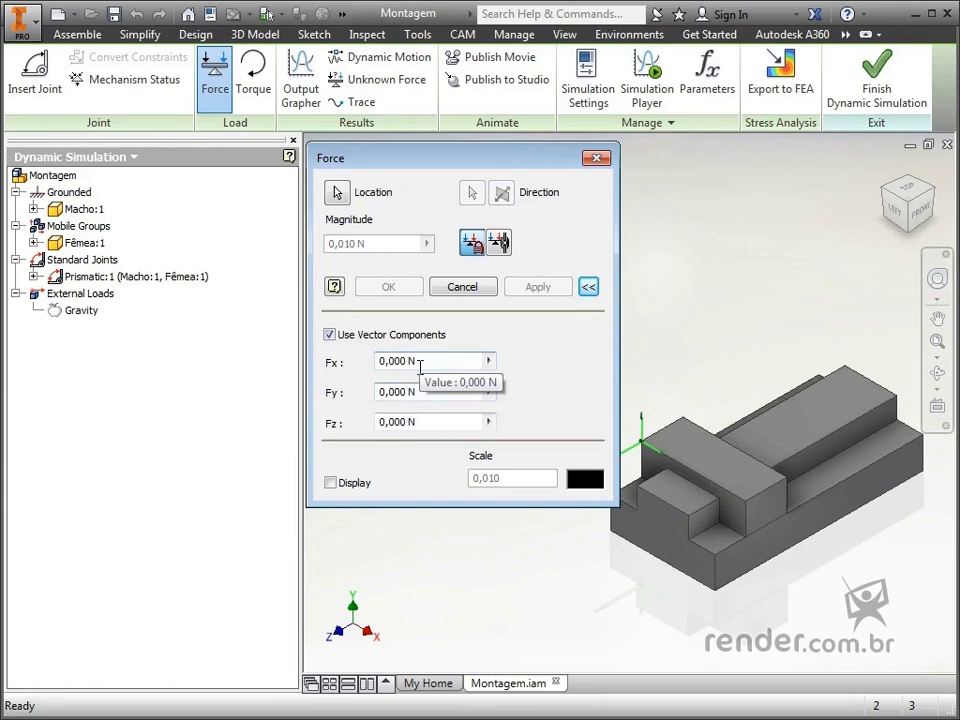
{"action": "scroll", "coordinate": [660, 401], "scroll_direction": "up", "scroll_amount": 5}
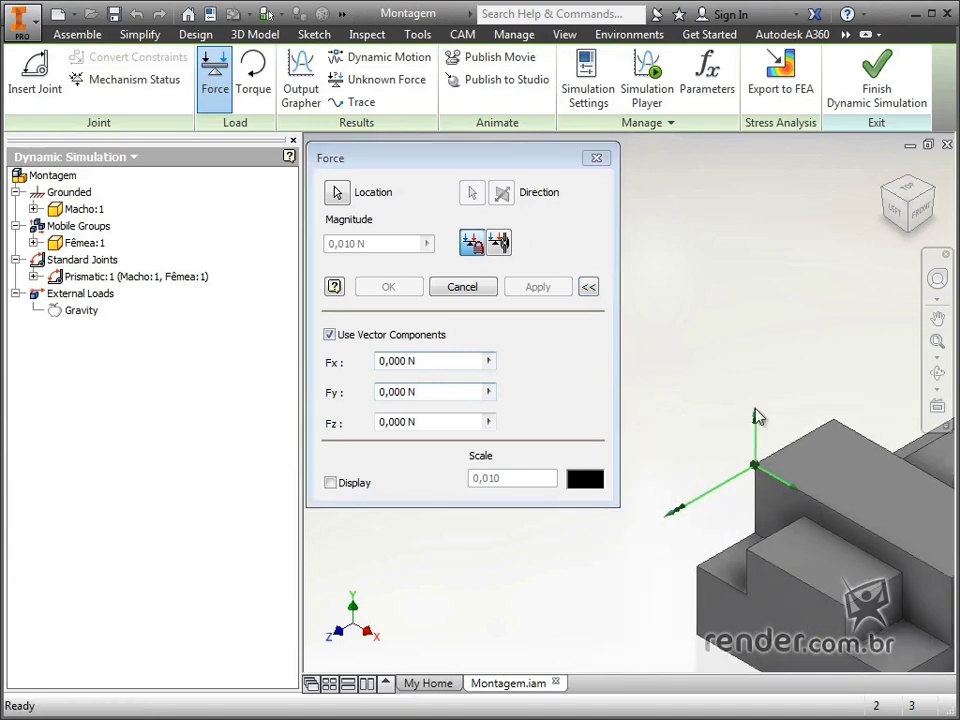
{"action": "scroll", "coordinate": [741, 358], "scroll_direction": "down", "scroll_amount": 2}
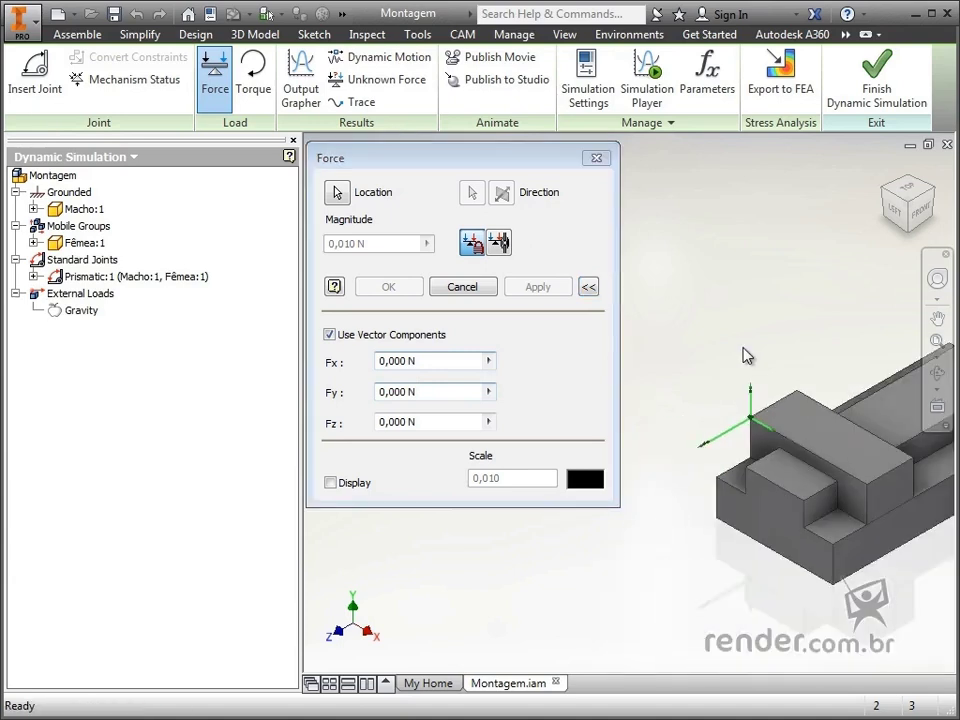
{"action": "middle_click_drag", "start_coordinate": [743, 355], "coordinate": [694, 377]}
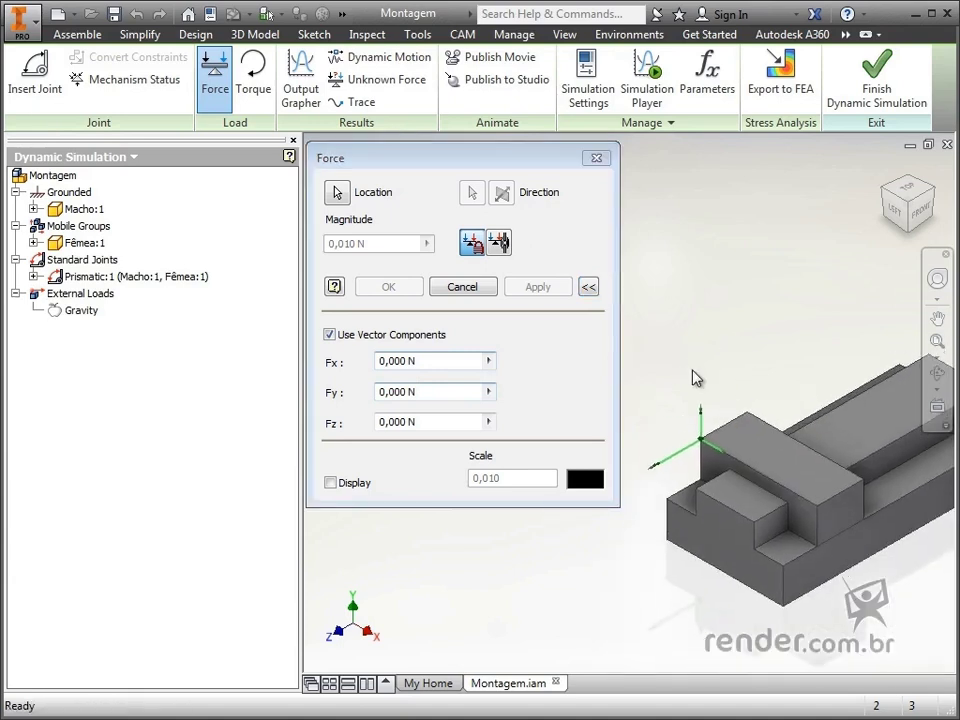
{"action": "left_click", "coordinate": [425, 391]}
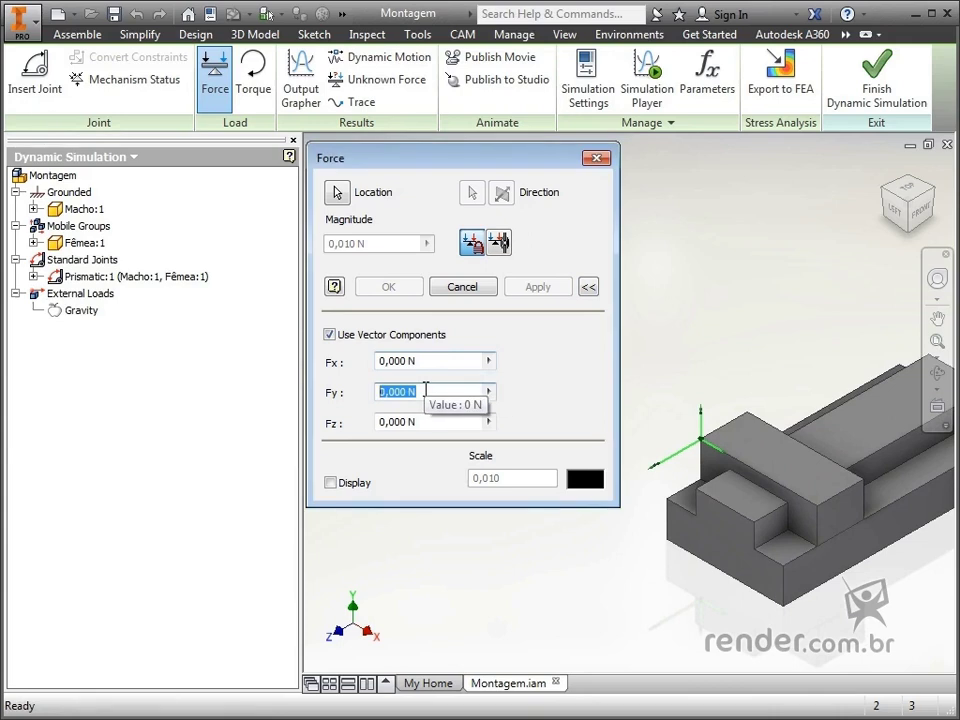
{"action": "scroll", "coordinate": [690, 440], "scroll_direction": "up", "scroll_amount": 2}
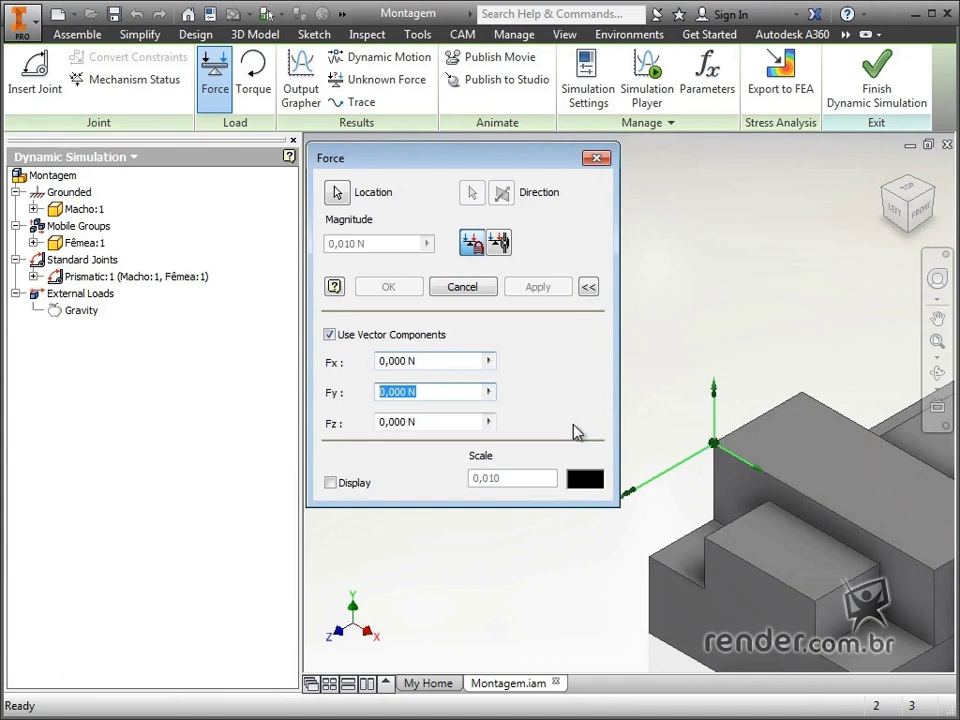
{"action": "left_click", "coordinate": [433, 421]}
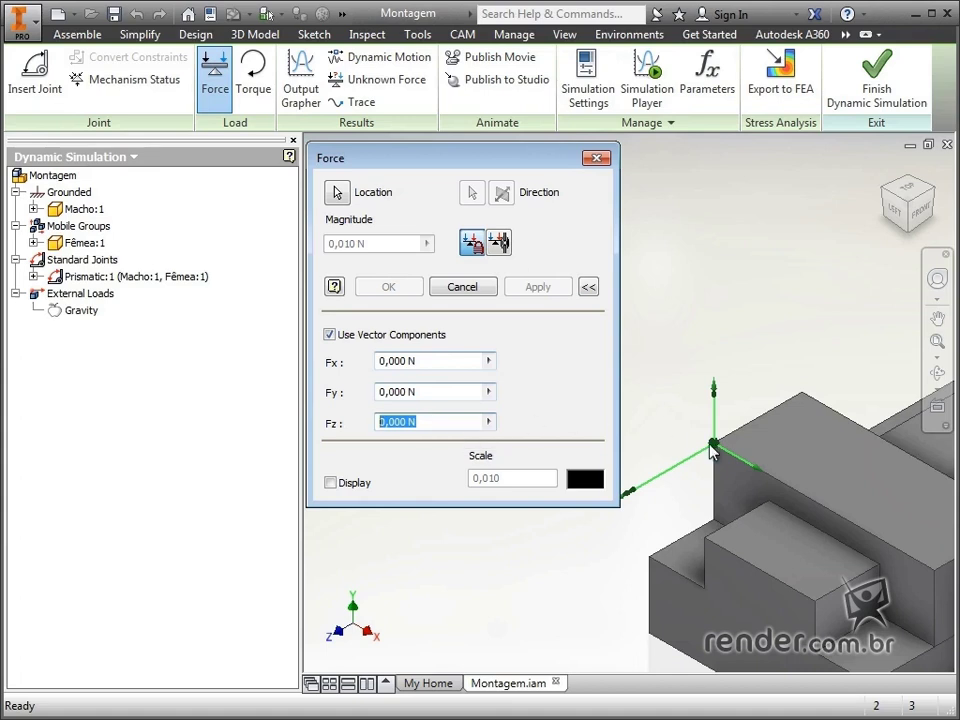
{"action": "middle_click_drag", "start_coordinate": [647, 497], "coordinate": [688, 508]}
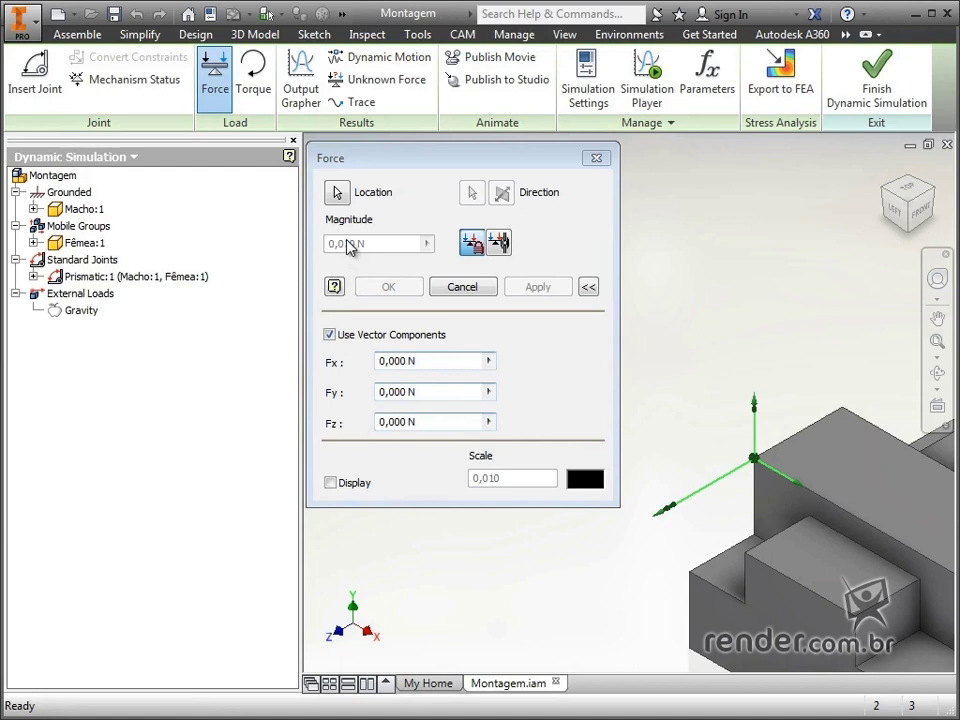
- Drop vector components to restore the 0,010 N magnitude and turn on the force display
{"action": "left_click", "coordinate": [330, 334]}
{"action": "scroll", "coordinate": [748, 482], "scroll_direction": "down", "scroll_amount": 3}
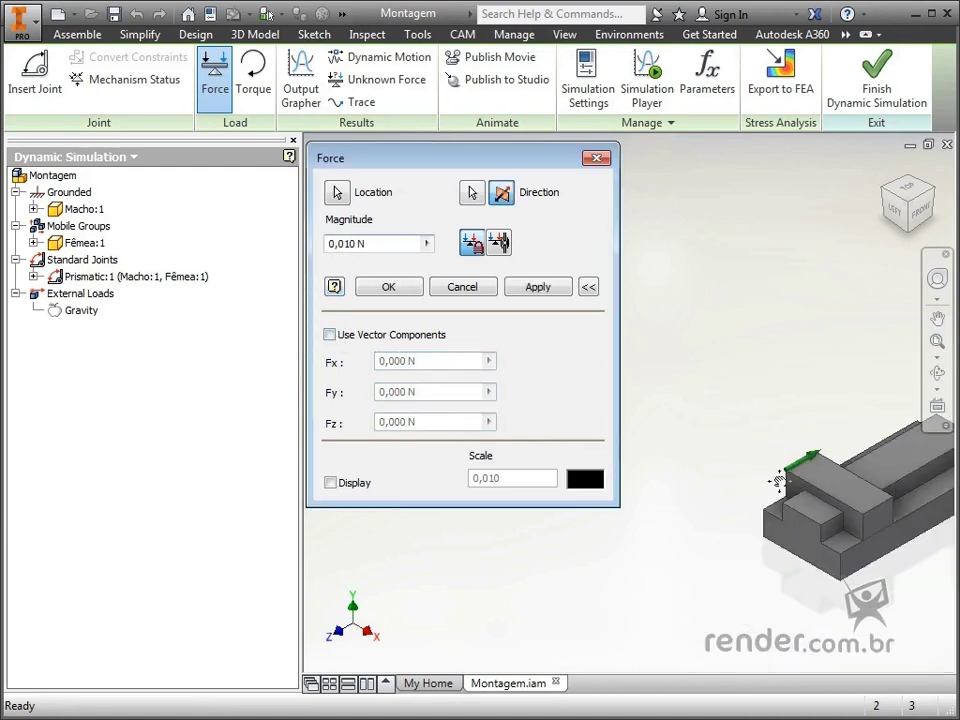
{"action": "middle_click_drag", "start_coordinate": [748, 482], "coordinate": [646, 482]}
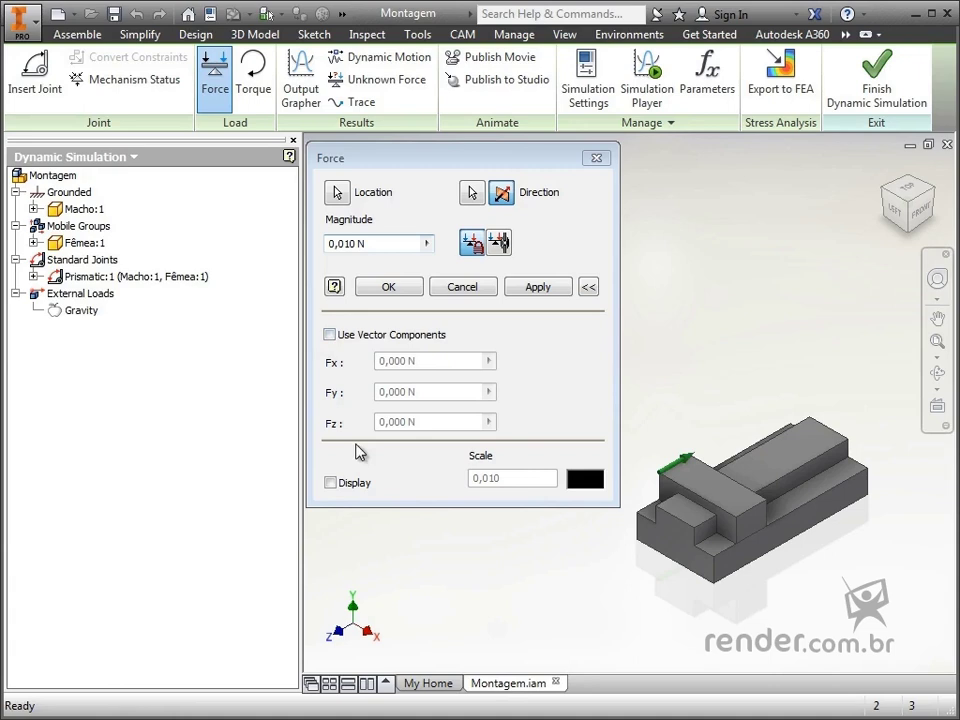
{"action": "left_click", "coordinate": [336, 485]}
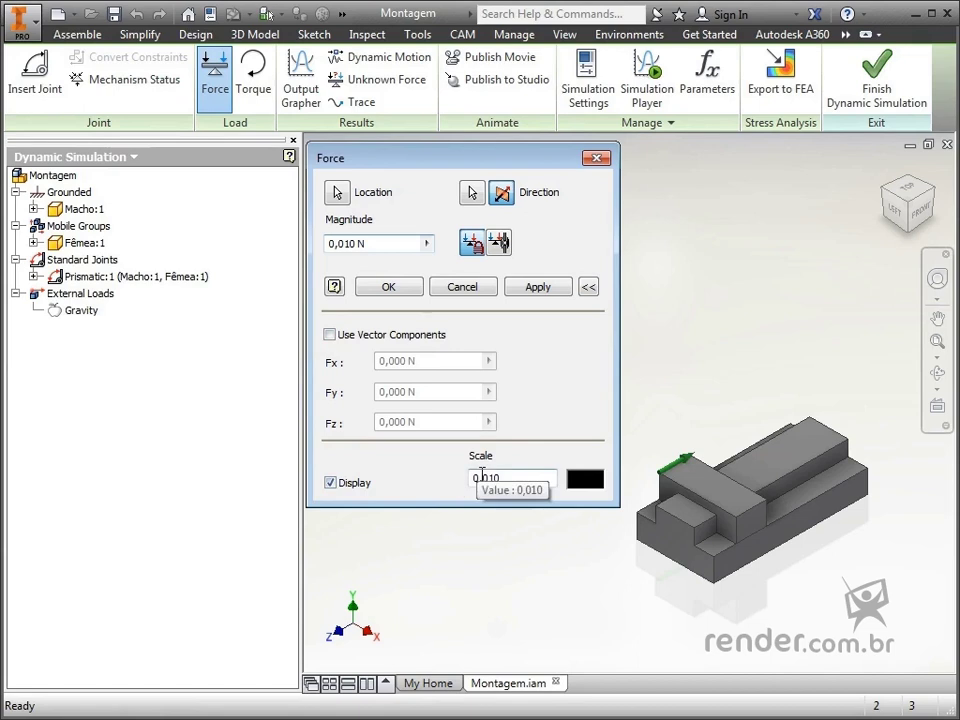
- Colour the force arrow bright green instead of red and create Force:1 at 0,010 N
{"action": "left_click", "coordinate": [580, 487]}
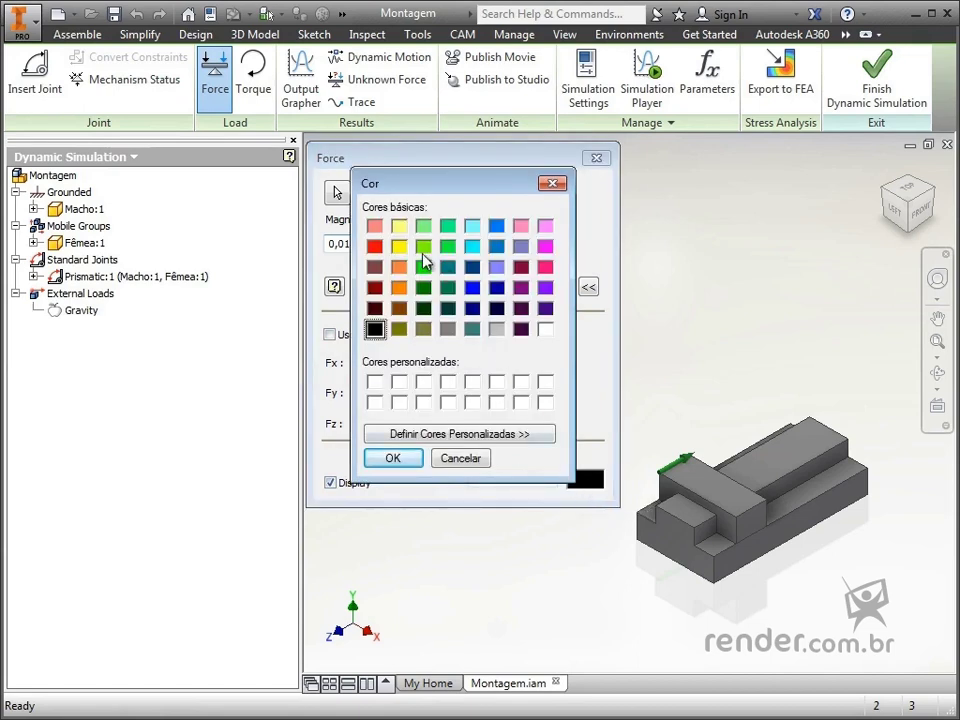
{"action": "left_click", "coordinate": [374, 248]}
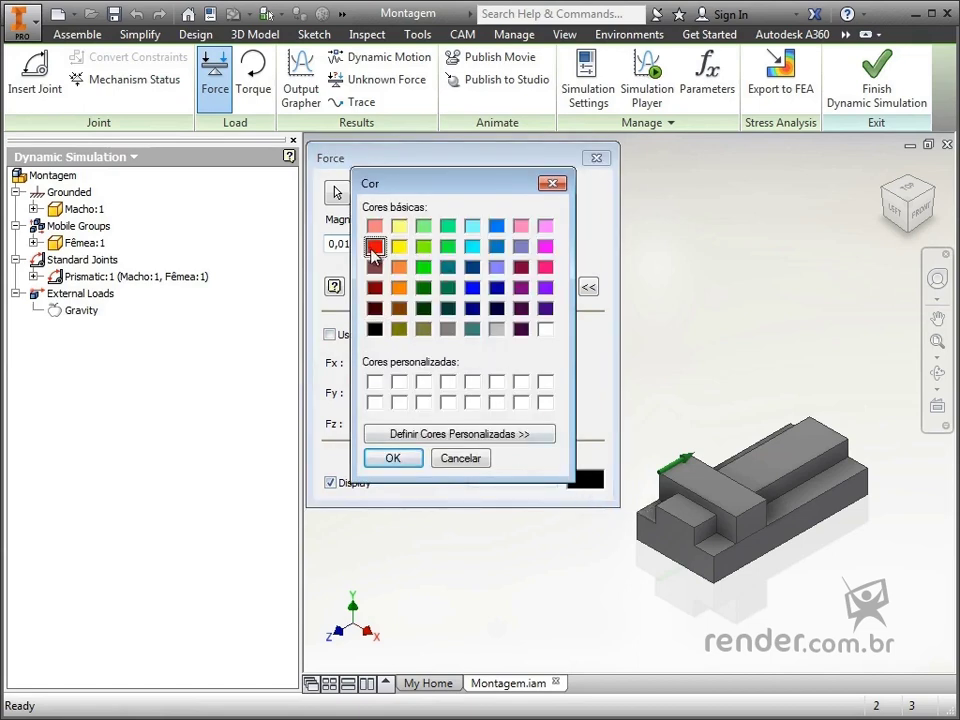
{"action": "left_click", "coordinate": [392, 458]}
{"action": "left_click_drag", "start_coordinate": [510, 478], "coordinate": [474, 478]}
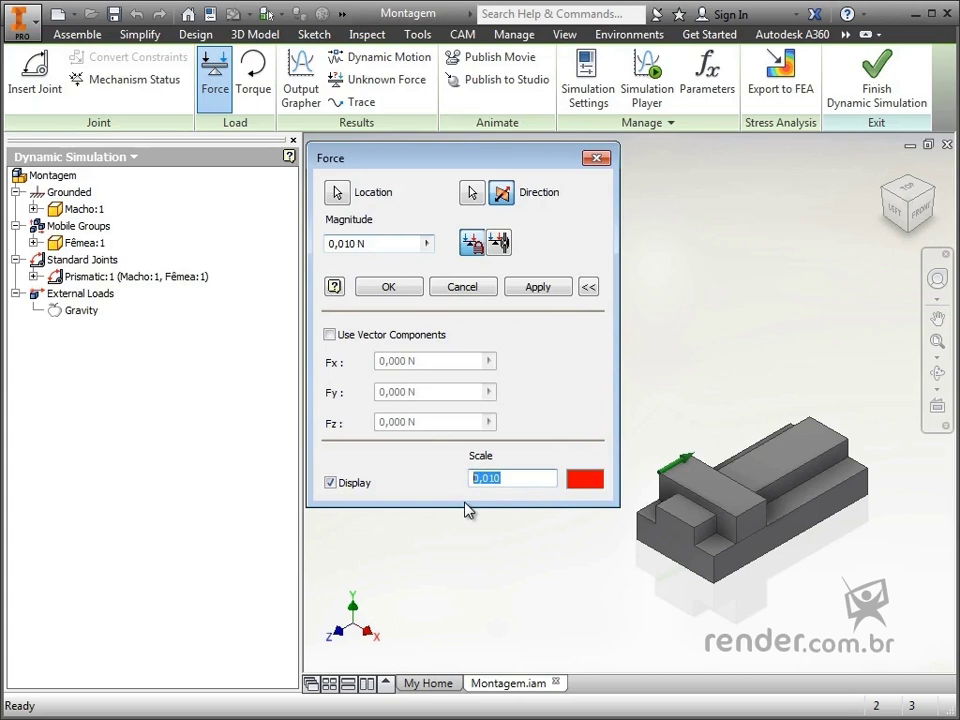
{"action": "left_click", "coordinate": [584, 479]}
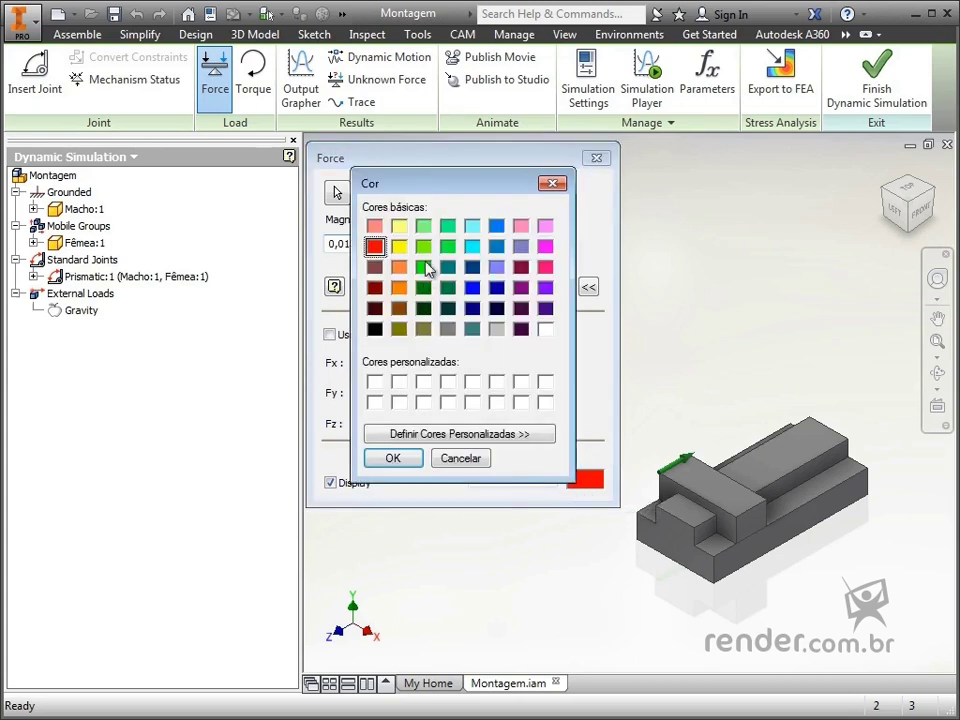
{"action": "left_click", "coordinate": [423, 267]}
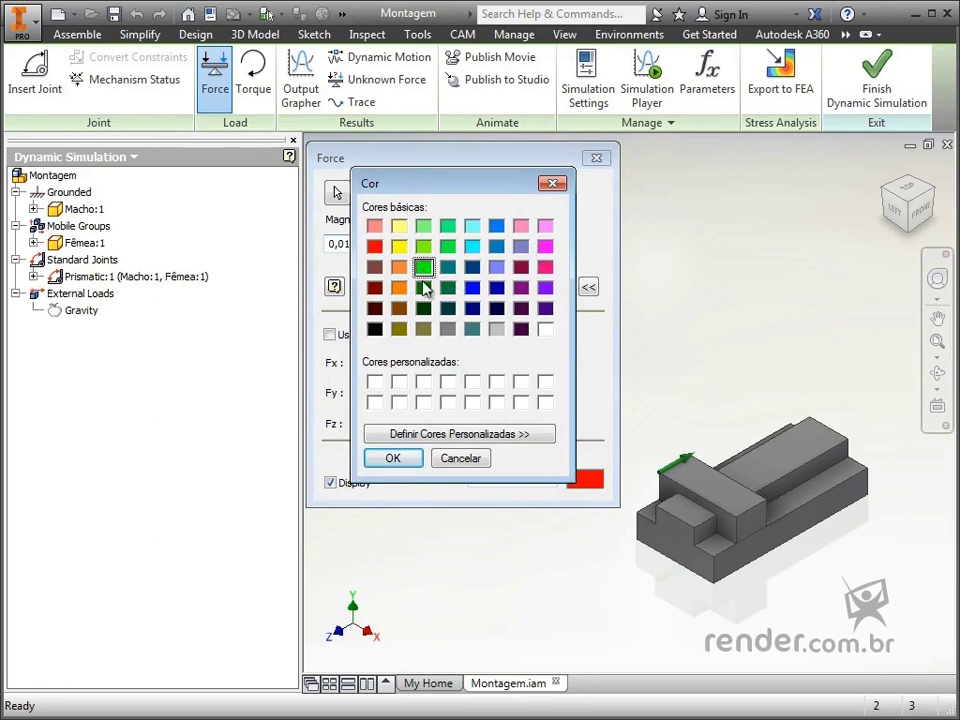
{"action": "left_click", "coordinate": [392, 458]}
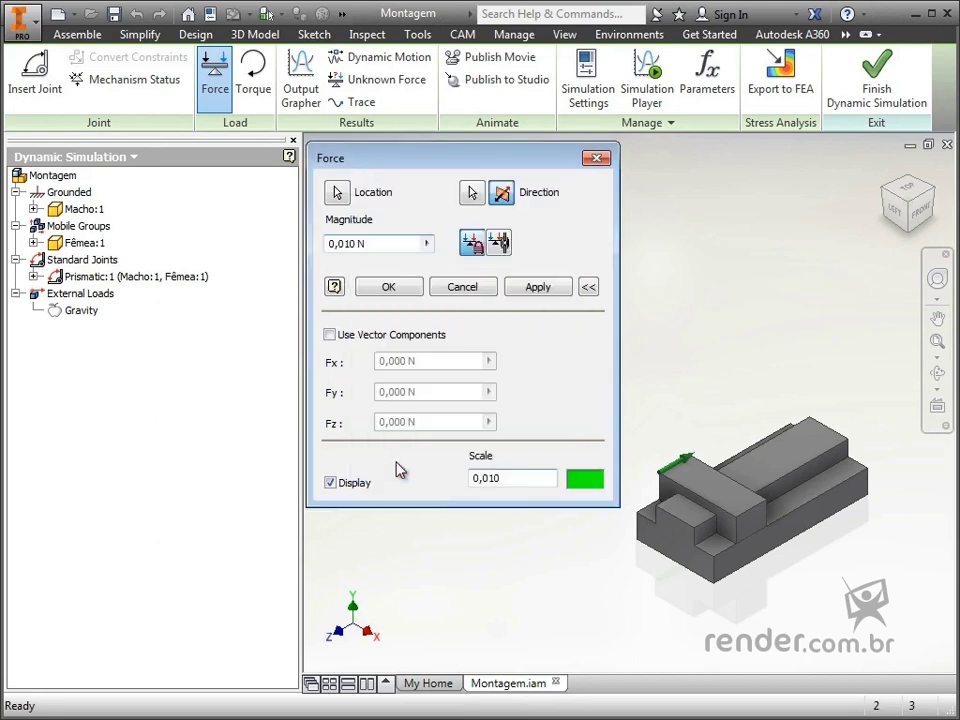
{"action": "left_click", "coordinate": [392, 295]}
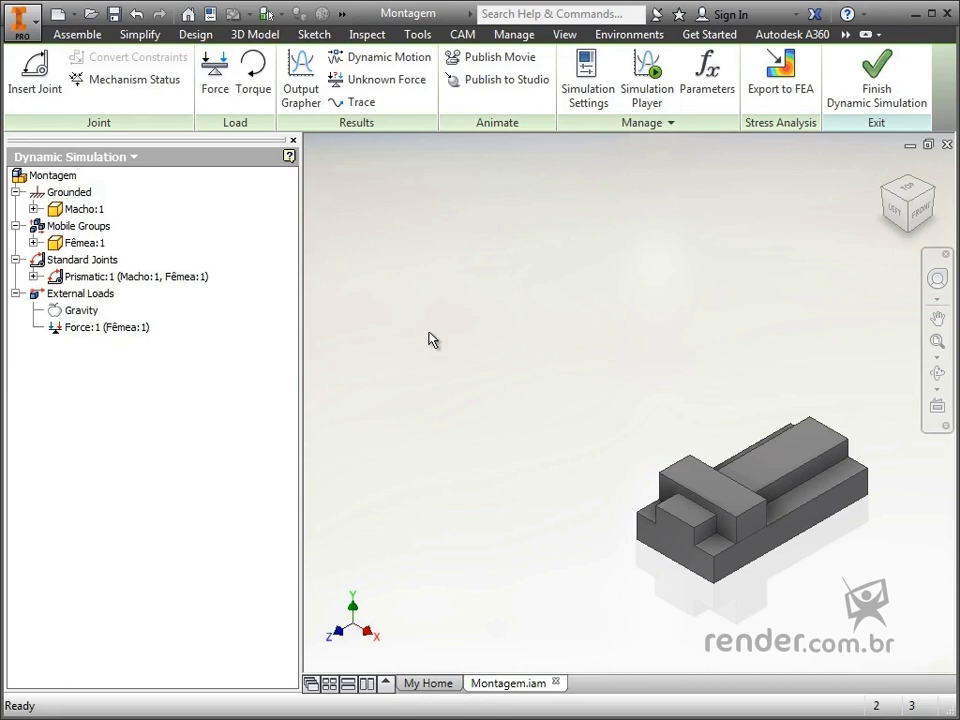
- Recentre the view and open the context menu of the Gravity load under External Loads
{"action": "scroll", "coordinate": [534, 456], "scroll_direction": "down", "scroll_amount": 5}
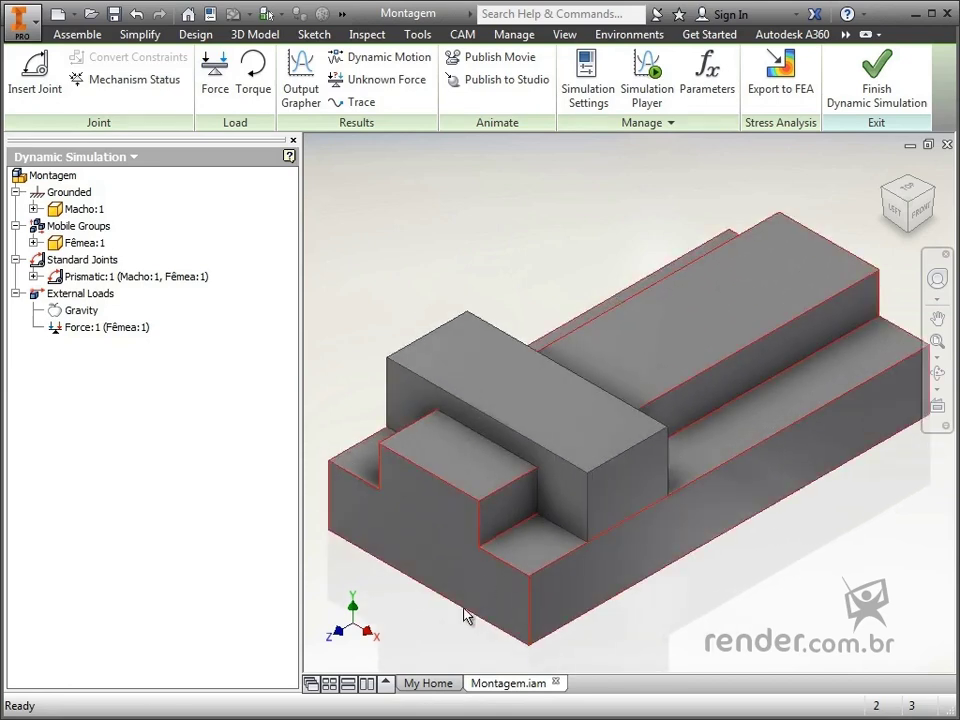
{"action": "scroll", "coordinate": [499, 602], "scroll_direction": "up", "scroll_amount": 3}
{"action": "middle_click_drag", "start_coordinate": [499, 602], "coordinate": [553, 510]}
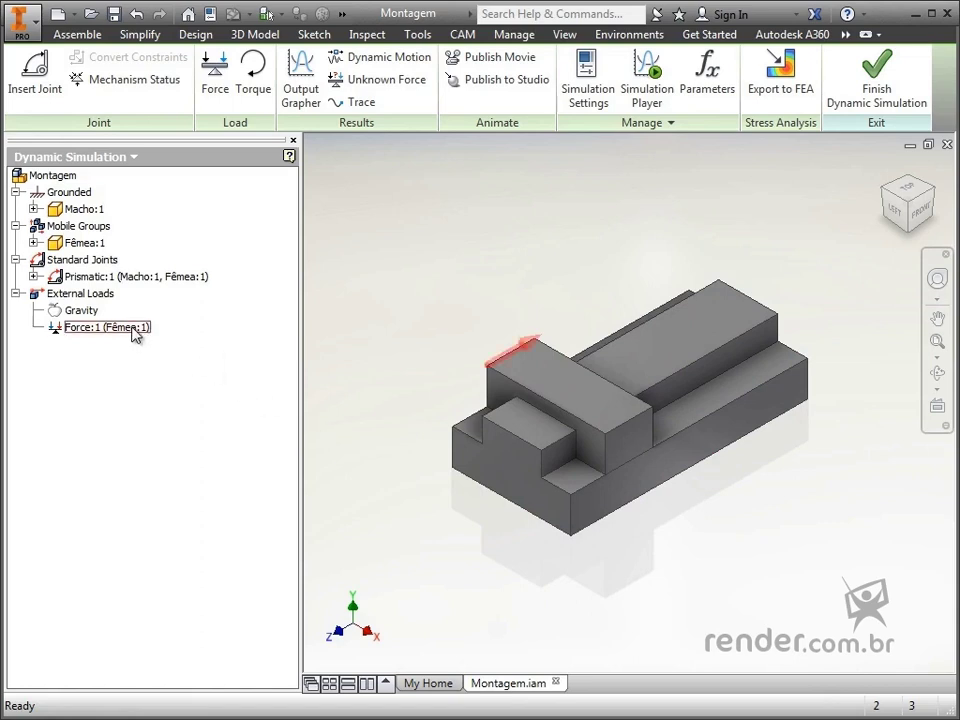
{"action": "left_click", "coordinate": [80, 311]}
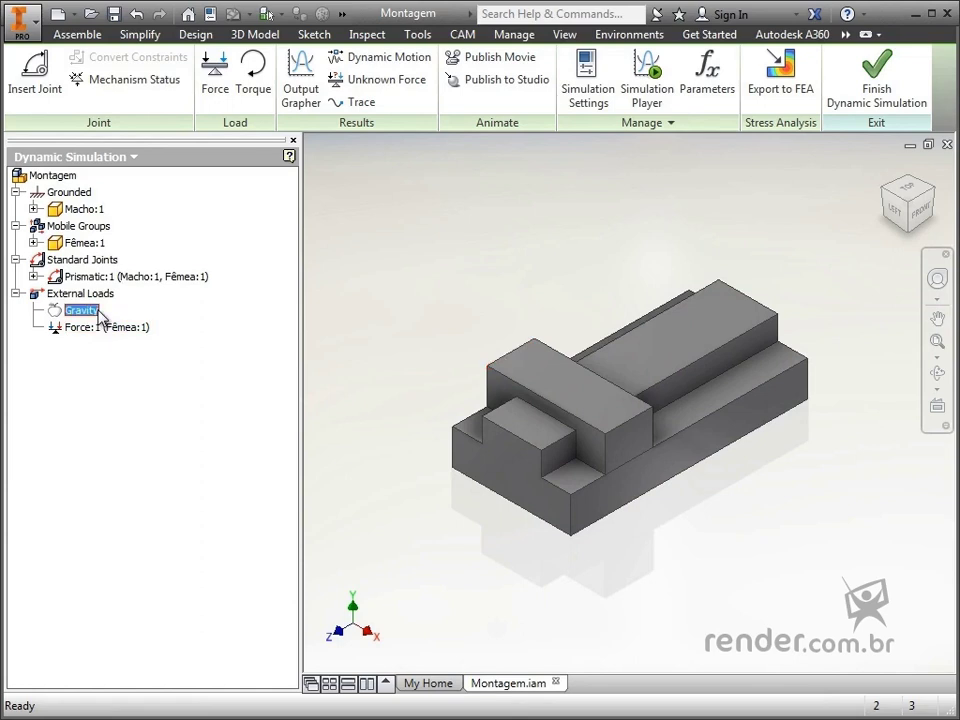
{"action": "right_click", "coordinate": [101, 318]}
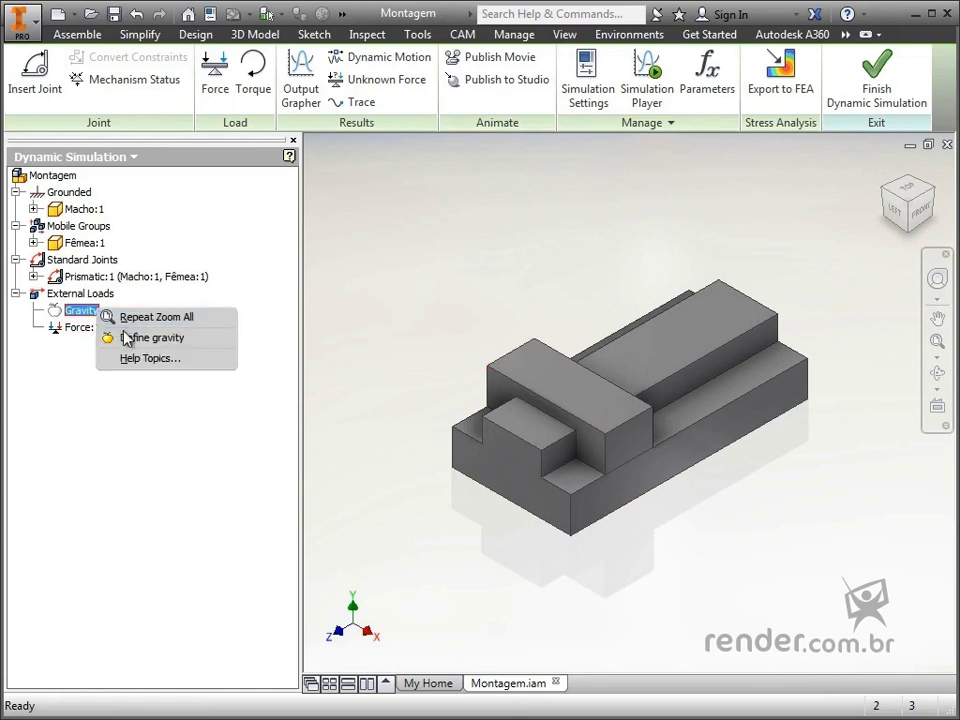
- Start a gravity definition at 9810 mm/s^2 in Entity mode and begin picking a direction face
{"action": "left_click", "coordinate": [200, 344]}
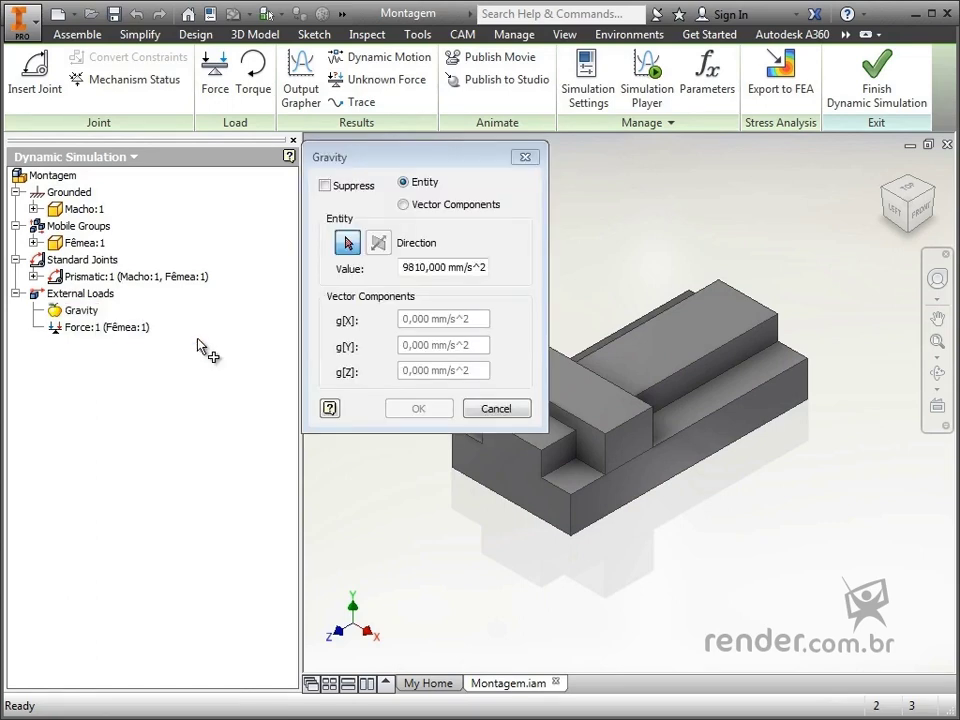
{"action": "left_click", "coordinate": [409, 268]}
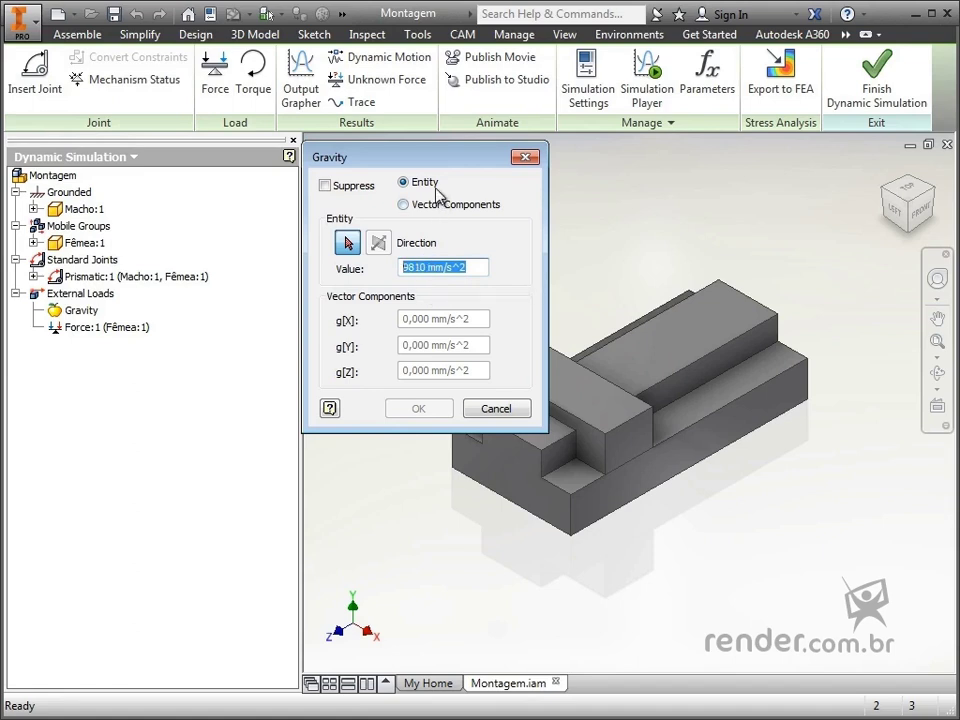
{"action": "left_click", "coordinate": [348, 245]}
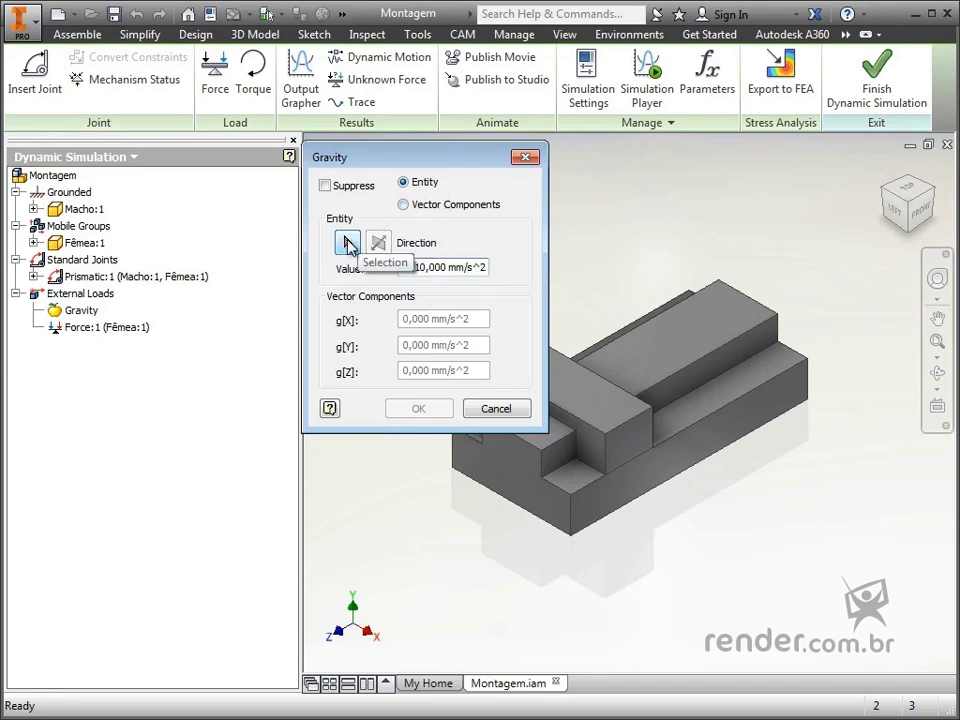
{"action": "middle_click_drag", "start_coordinate": [553, 470], "coordinate": [623, 542]}
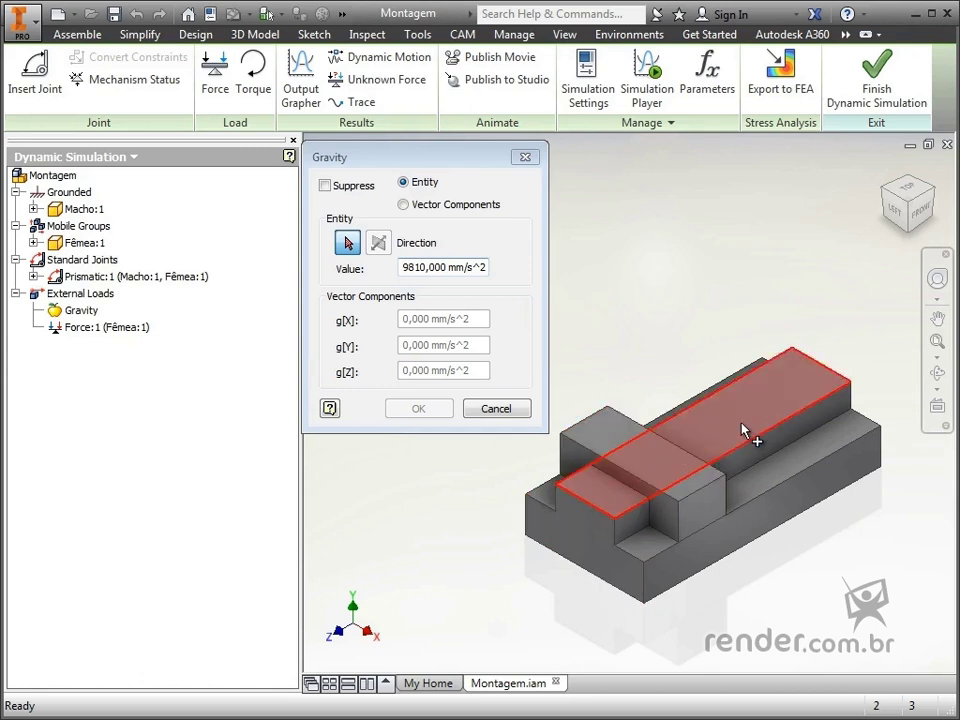
- Set gravity normal to the long top face, flipped to point downward, and confirm it at 9810 mm/s^2
{"action": "mouse_move", "coordinate": [743, 430]}
{"action": "left_click", "coordinate": [751, 407]}
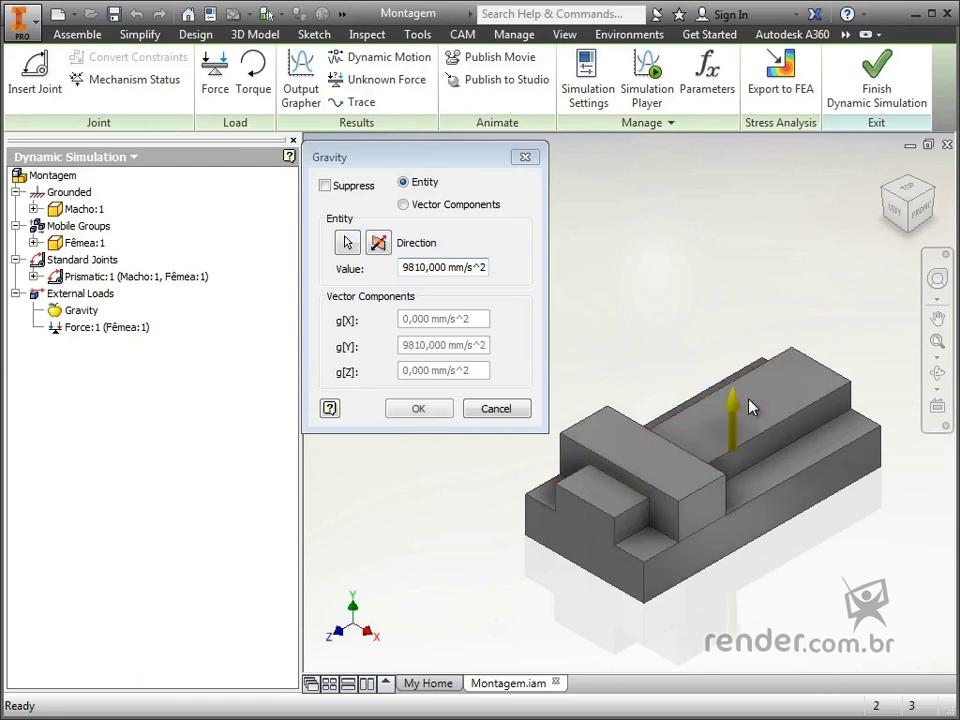
{"action": "left_click", "coordinate": [379, 243]}
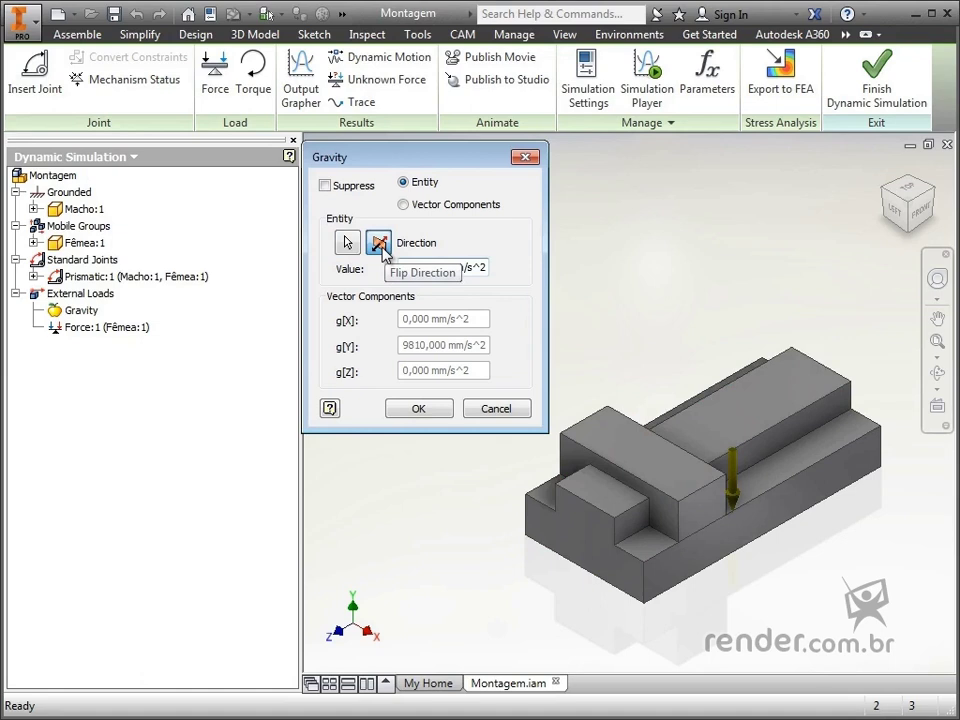
{"action": "left_click", "coordinate": [414, 268]}
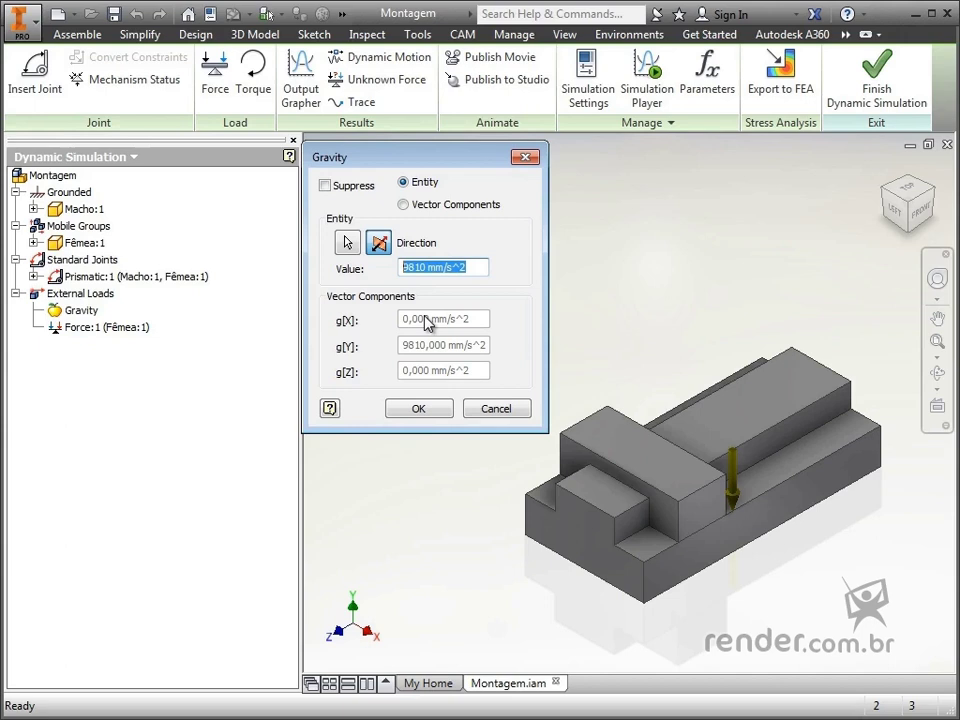
{"action": "left_click", "coordinate": [486, 268]}
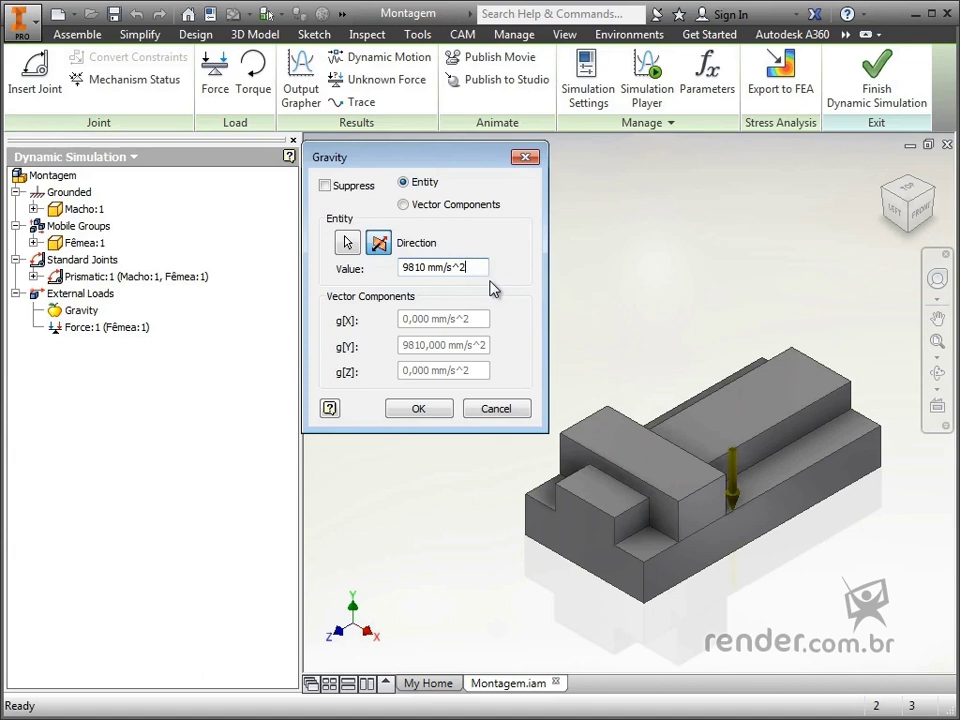
{"action": "left_click", "coordinate": [440, 409]}
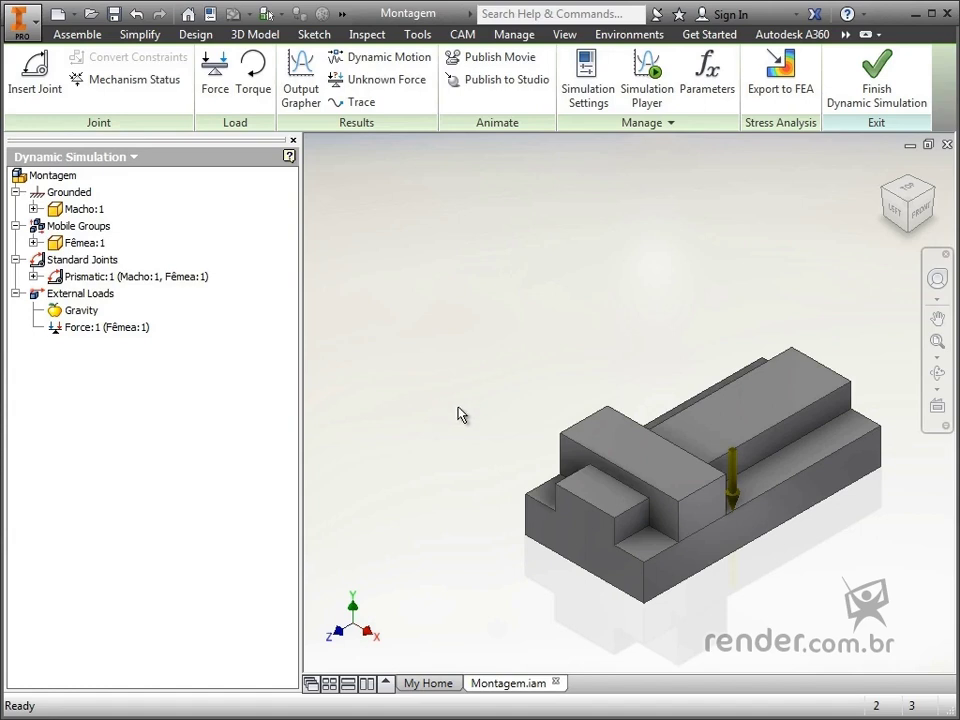
{"action": "scroll", "coordinate": [782, 435], "scroll_direction": "down", "scroll_amount": 5}
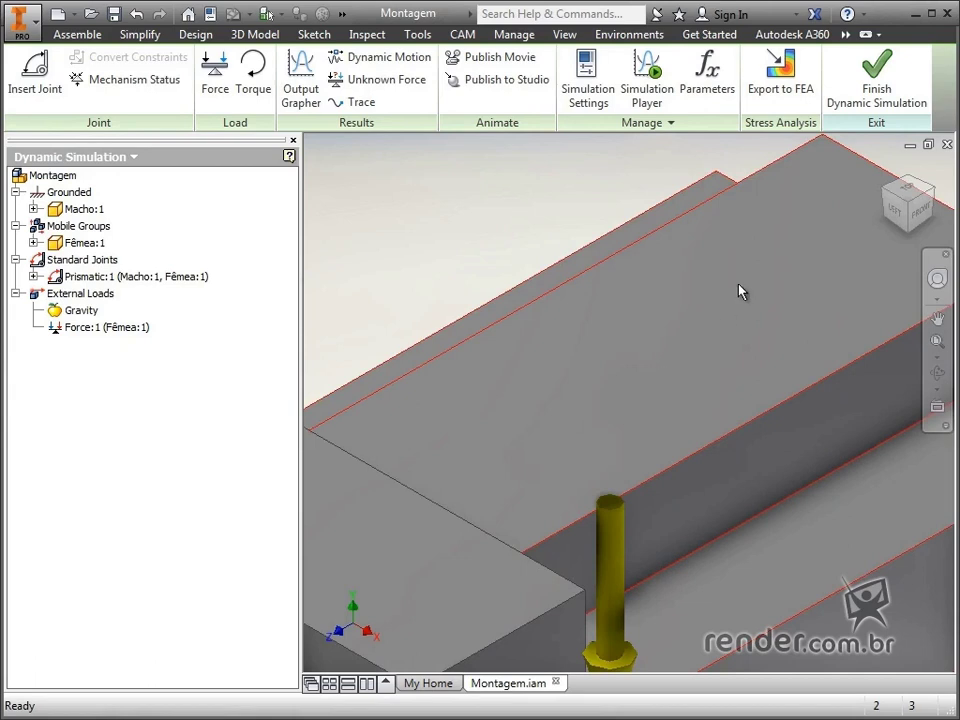
{"action": "scroll", "coordinate": [740, 291], "scroll_direction": "up", "scroll_amount": 5}
{"action": "middle_click_drag", "start_coordinate": [671, 345], "coordinate": [553, 334], "text": "shift"}
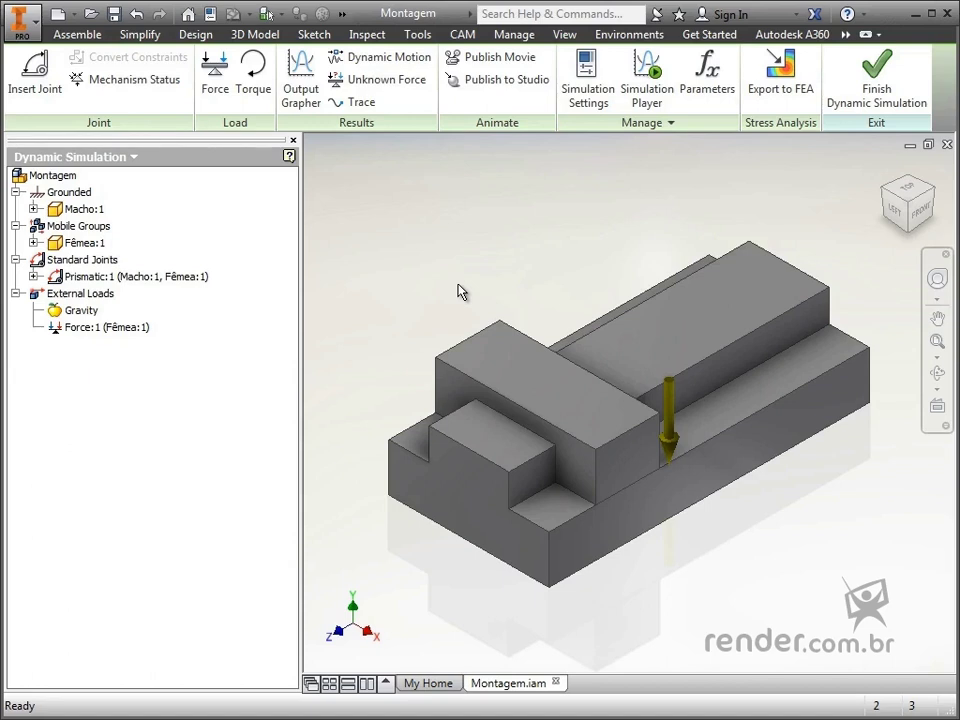